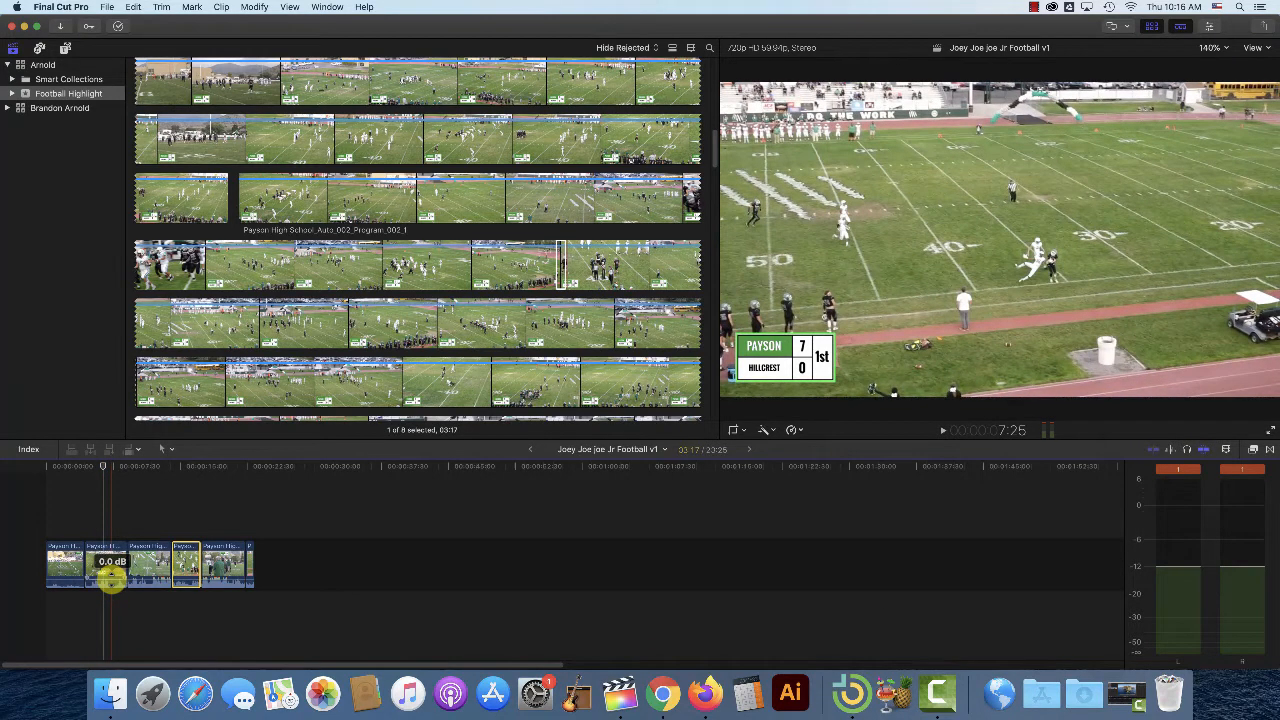
Find the end of the play in the second clip and trim the clip's end back to about 8:22
key(super+=)
key(super+=)
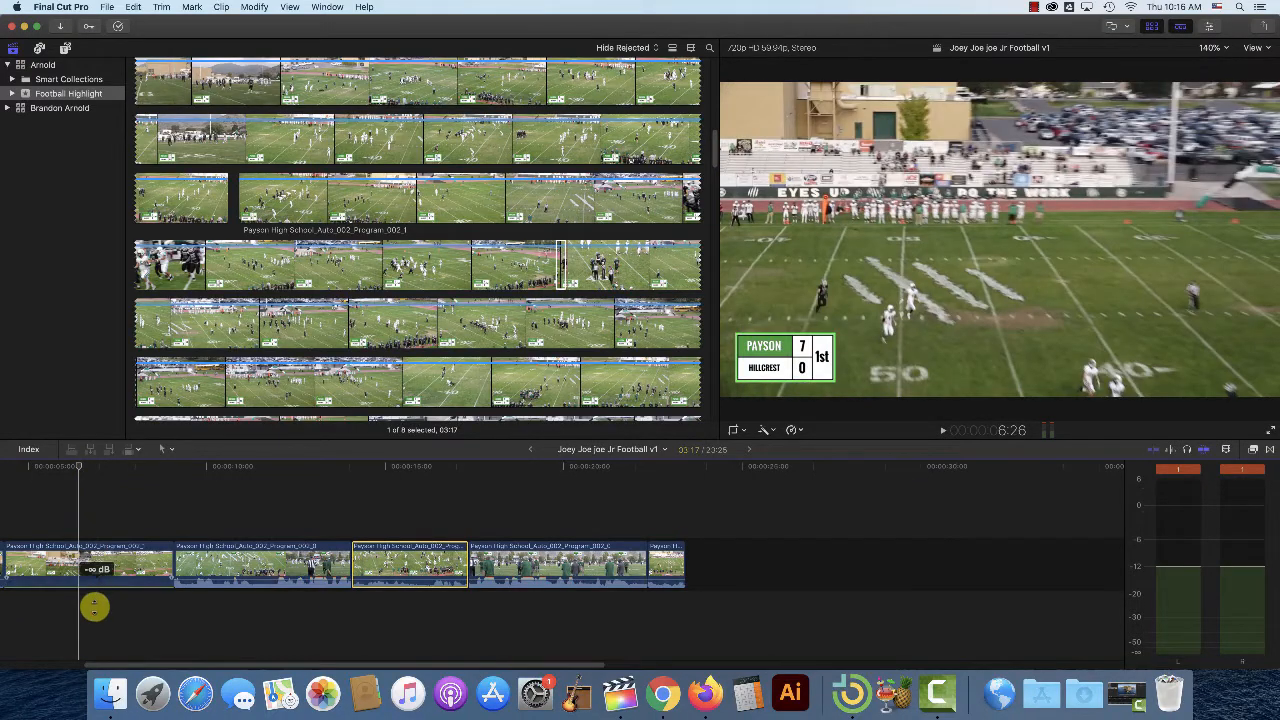
click(78, 466)
key(space)
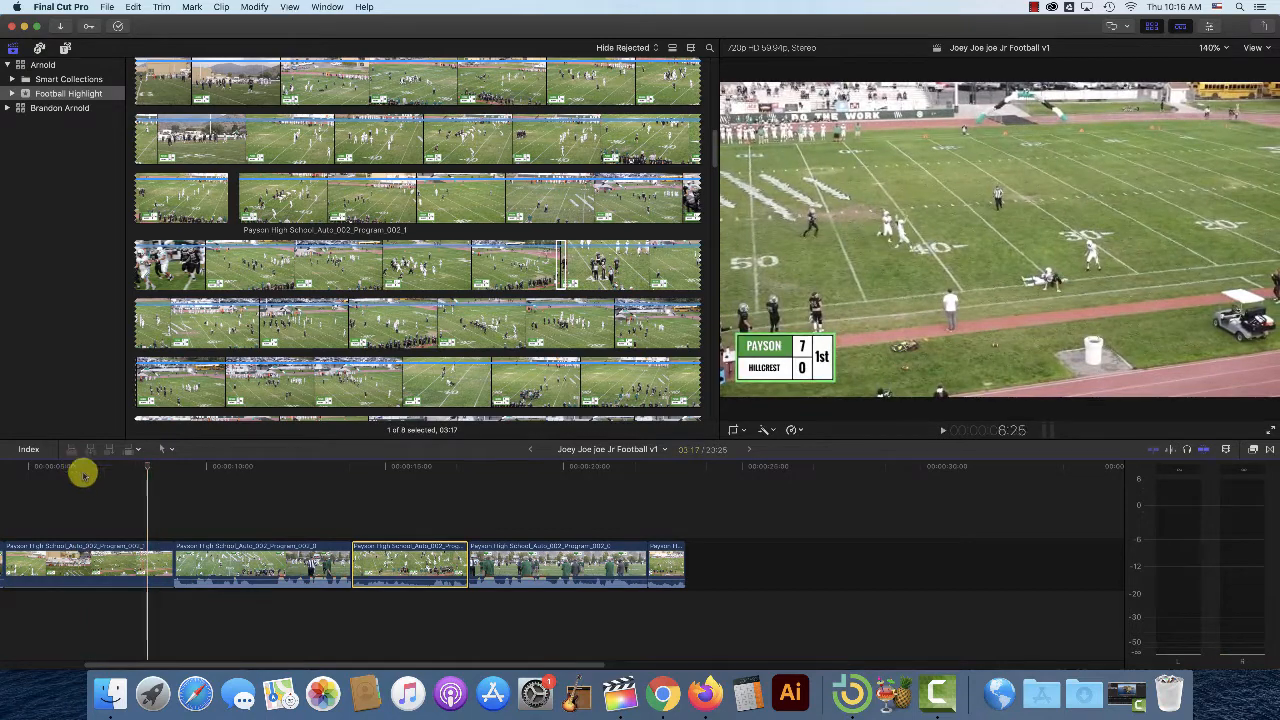
drag(171, 553, 145, 550)
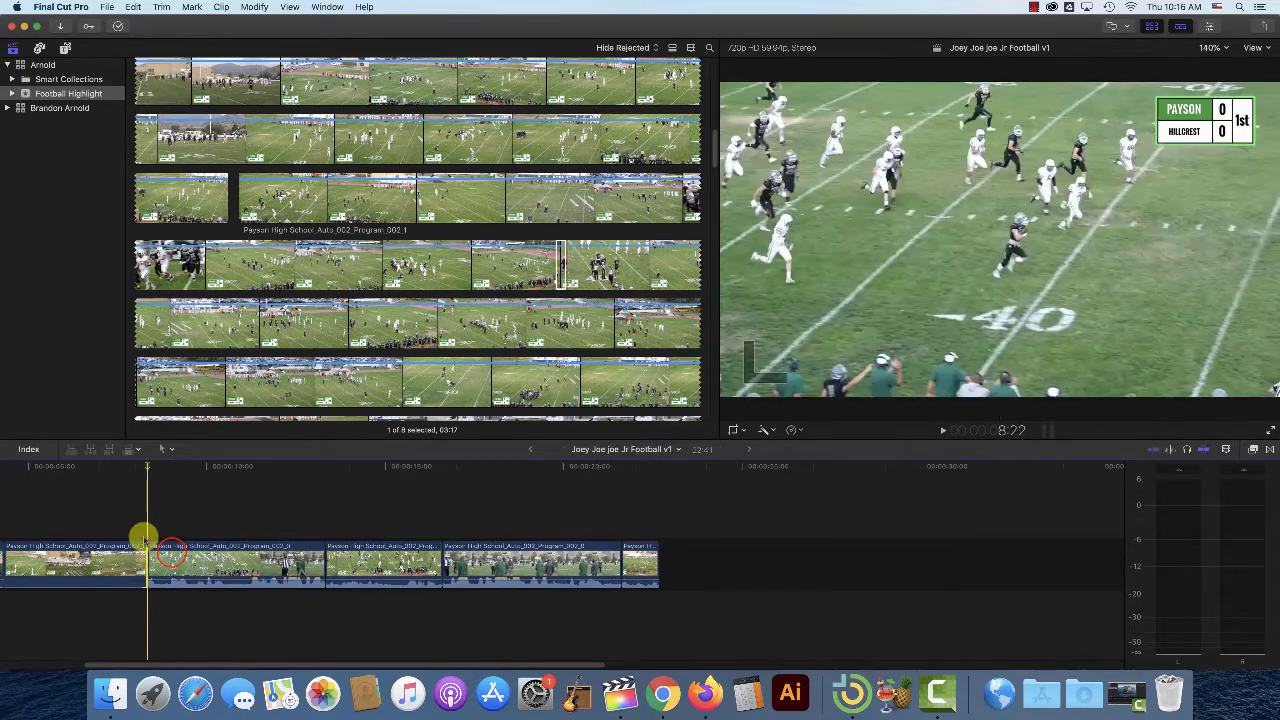
Set the third clip's volume to -16 dB and play it back to check the level
drag(231, 581, 230, 584)
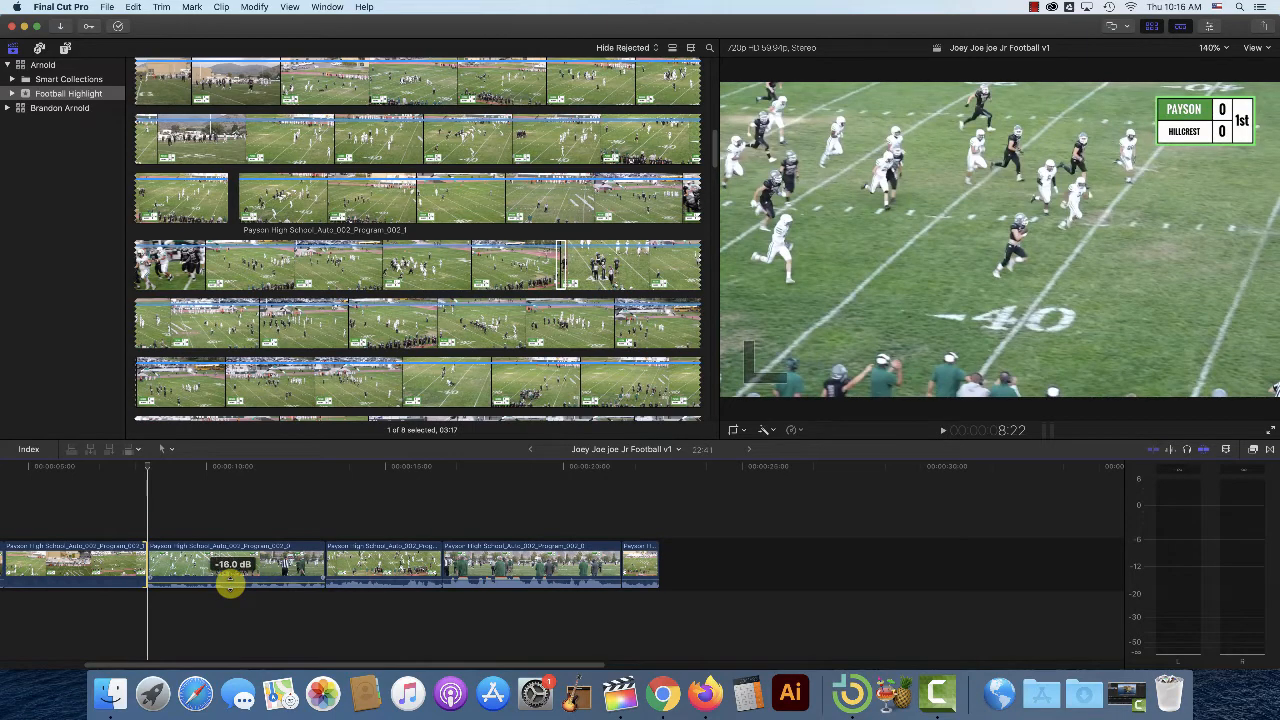
key(space)
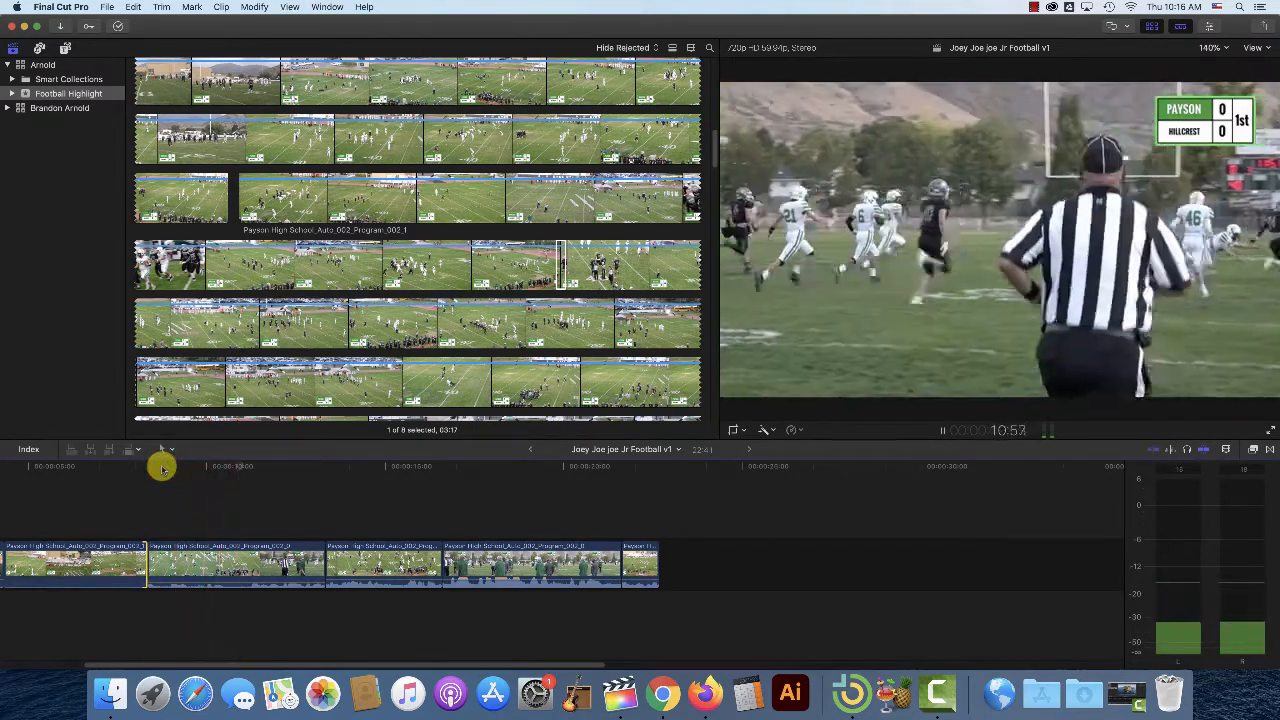
key(space)
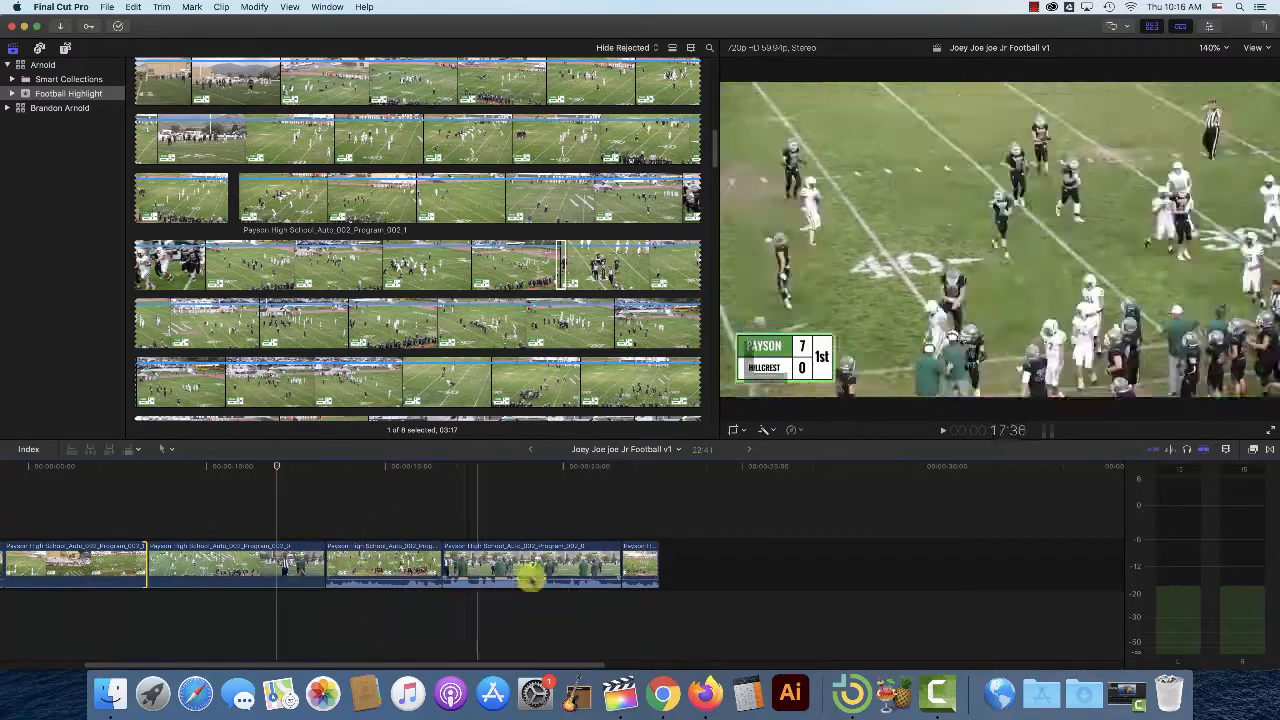
Copy the third clip's volume attribute onto the three clips after it and play across the cut to check the sound
click(204, 558)
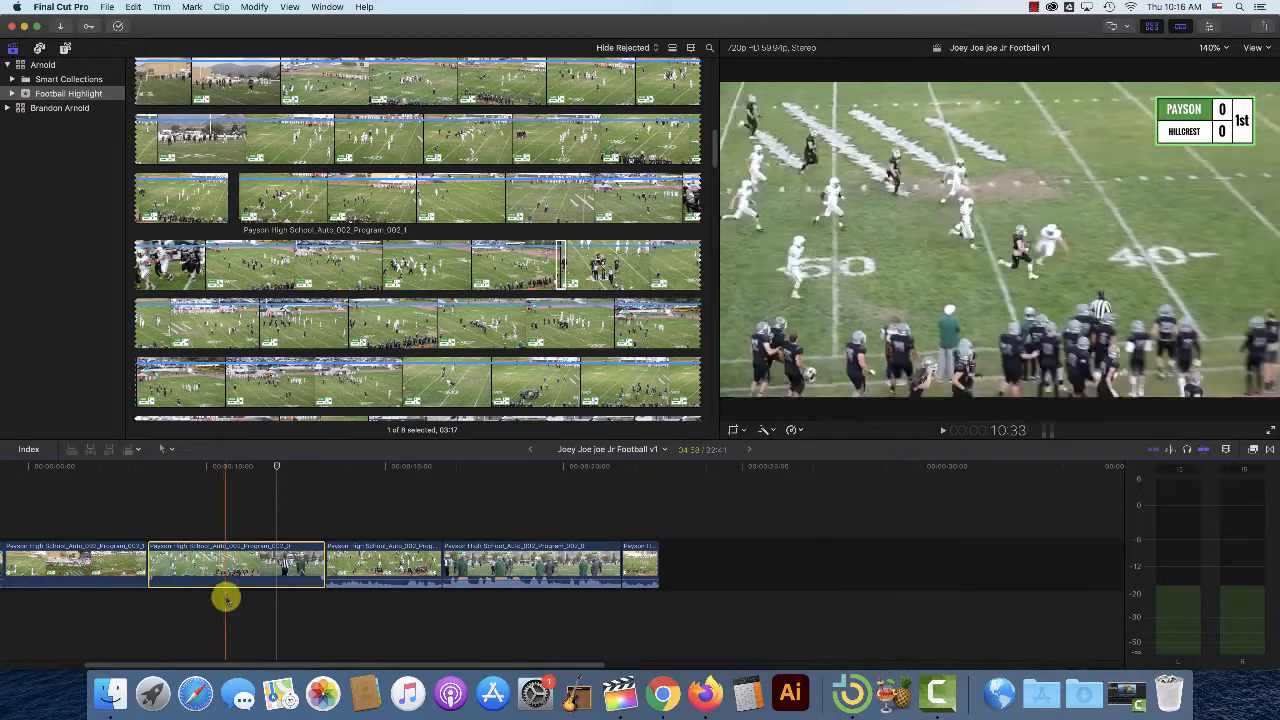
click(134, 7)
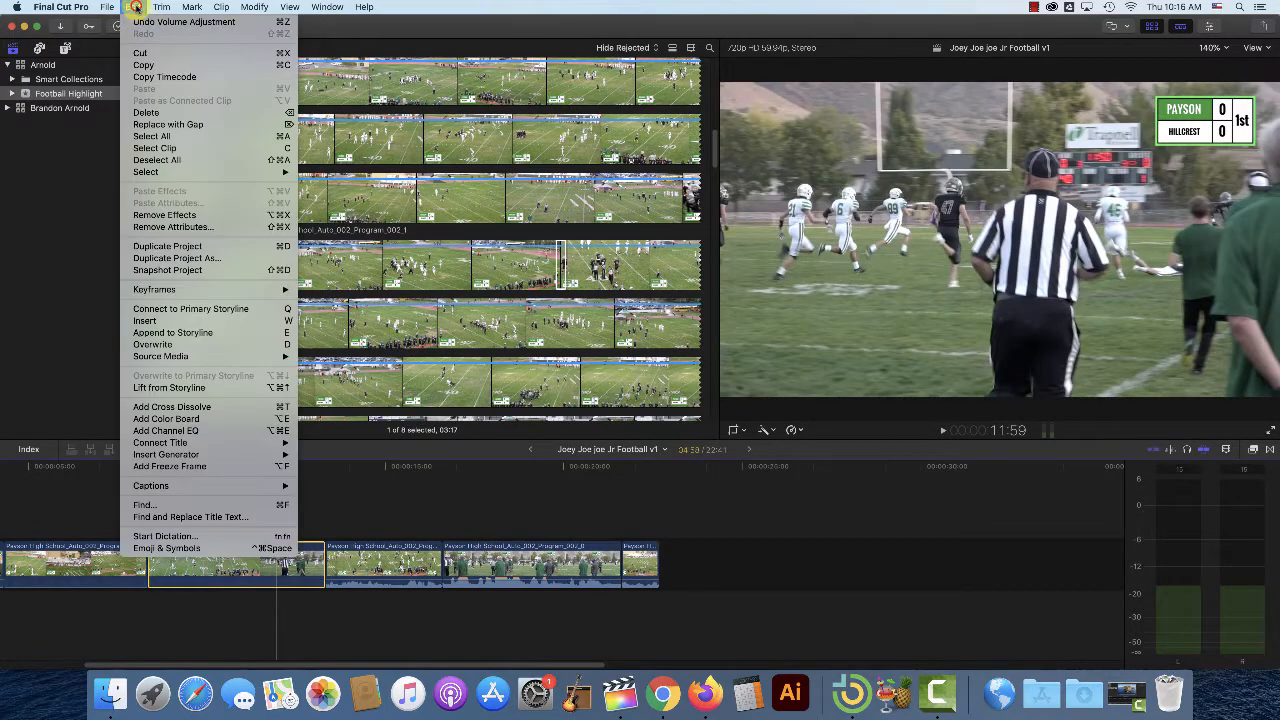
click(143, 64)
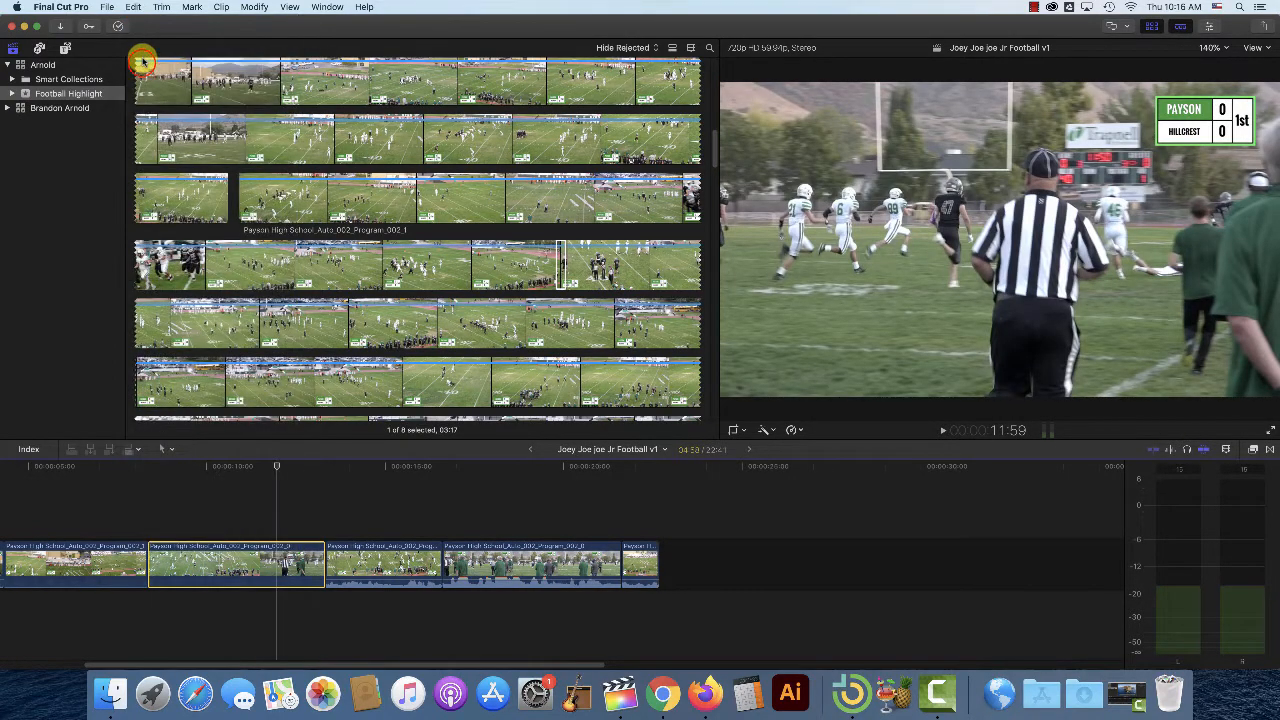
drag(365, 503, 630, 634)
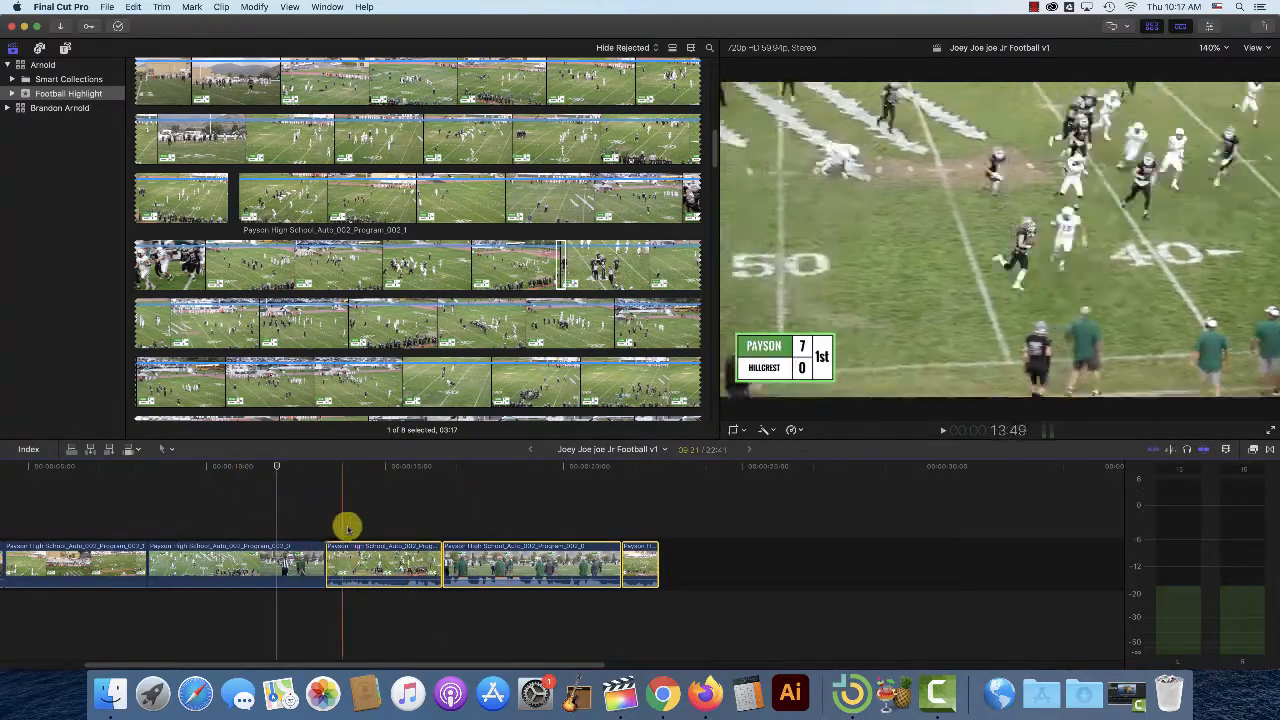
click(134, 7)
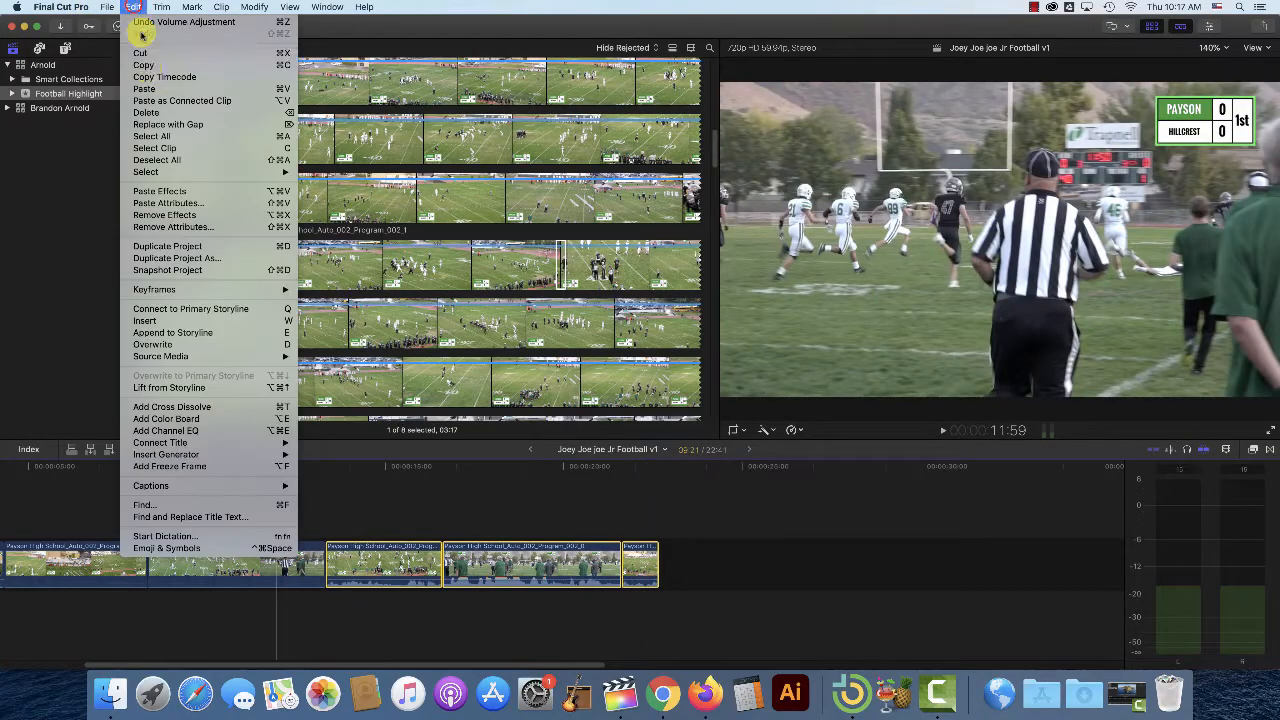
click(167, 203)
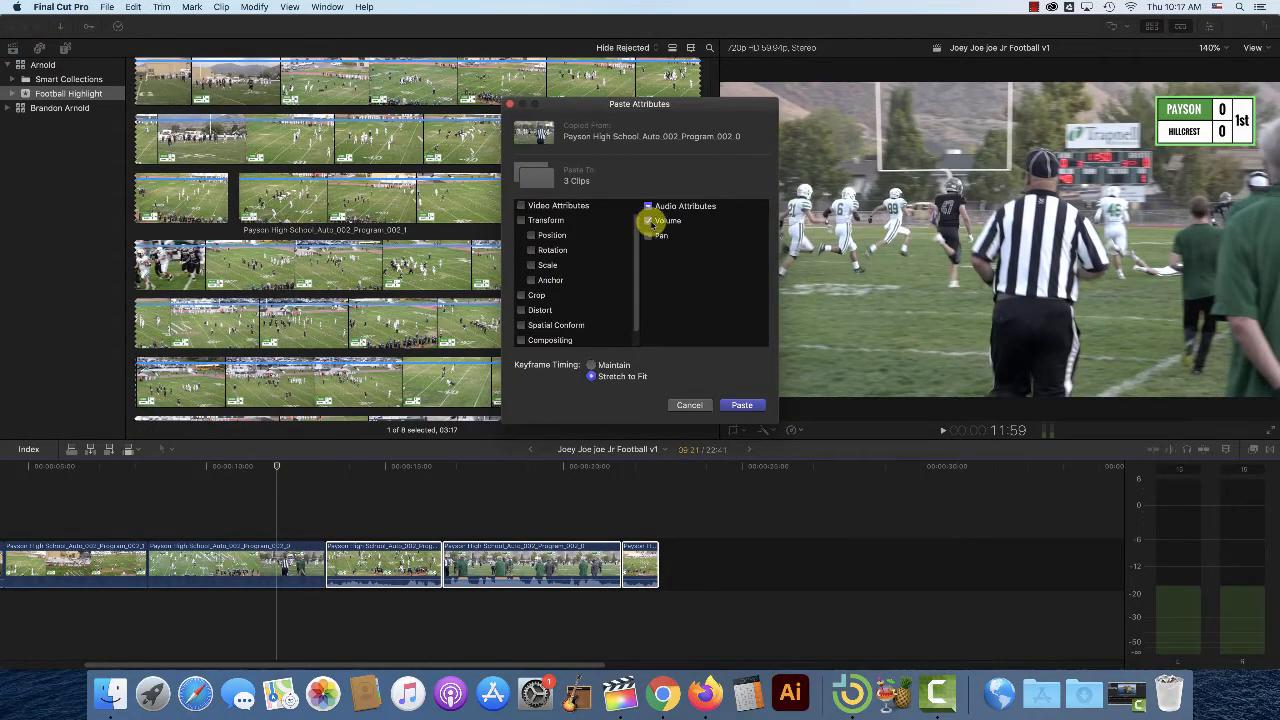
click(740, 405)
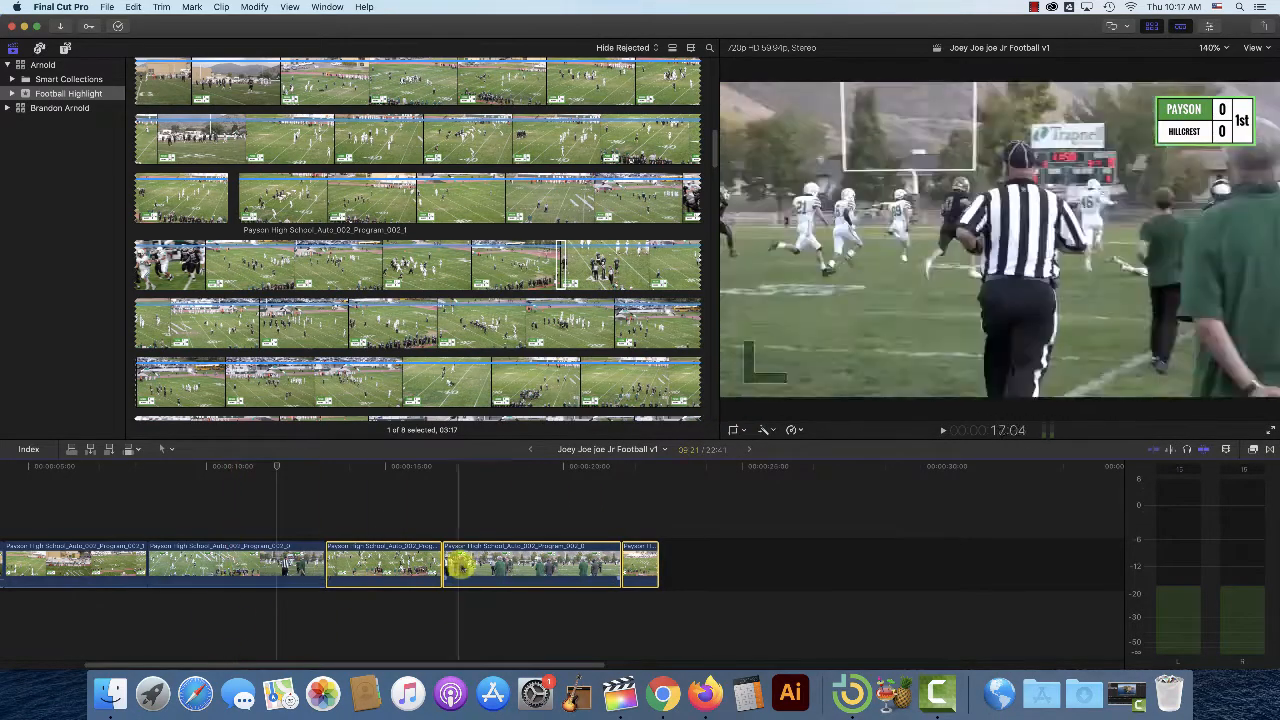
click(311, 476)
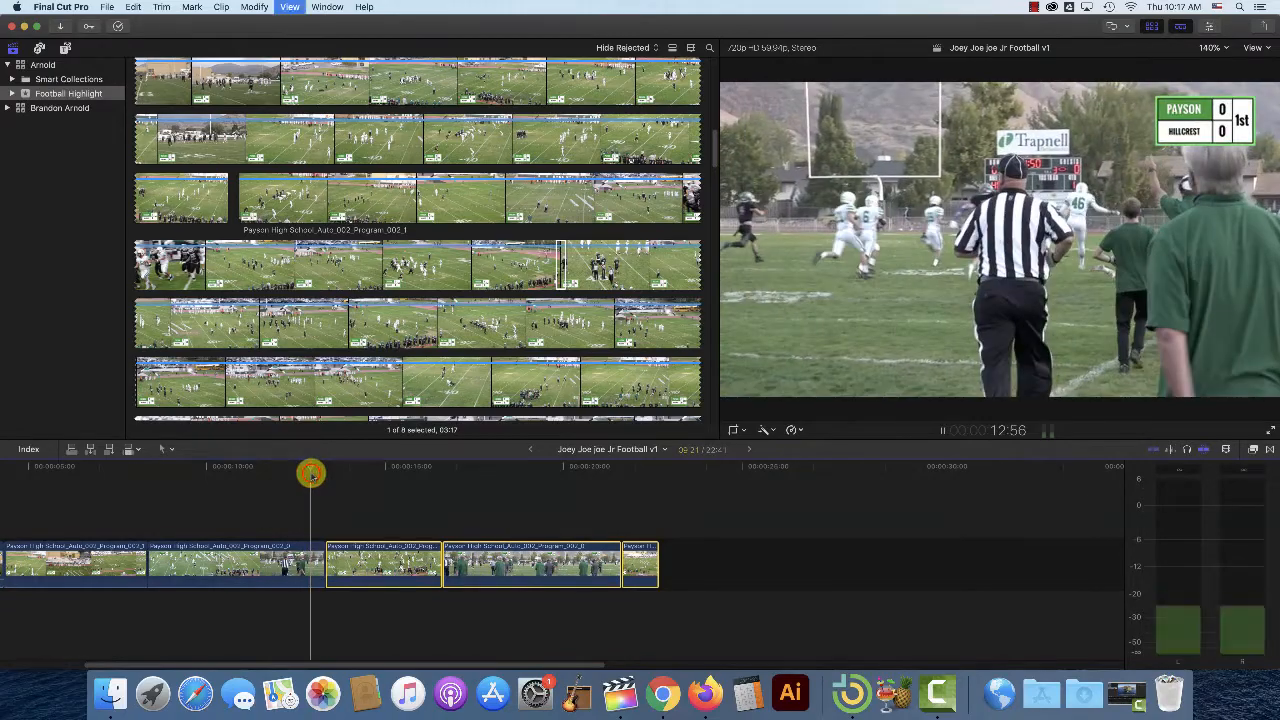
key(space)
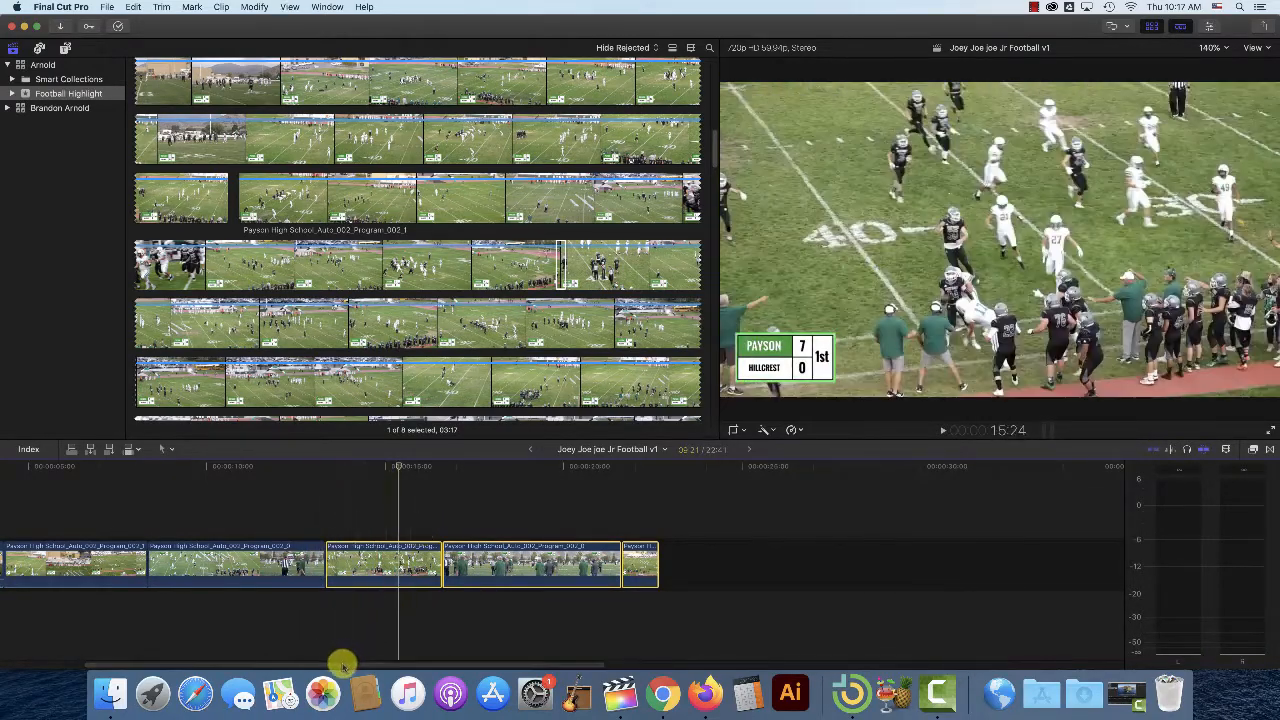
Return the playhead to the start of the timeline
drag(338, 664, 218, 668)
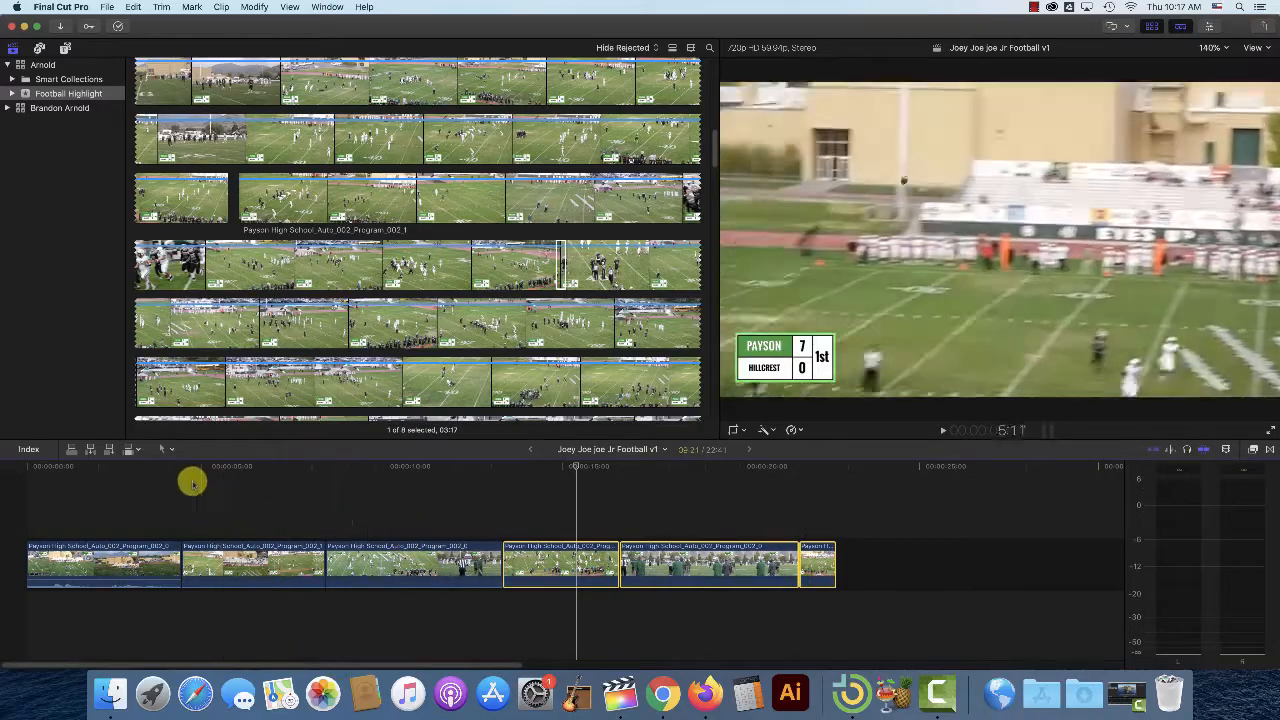
click(93, 470)
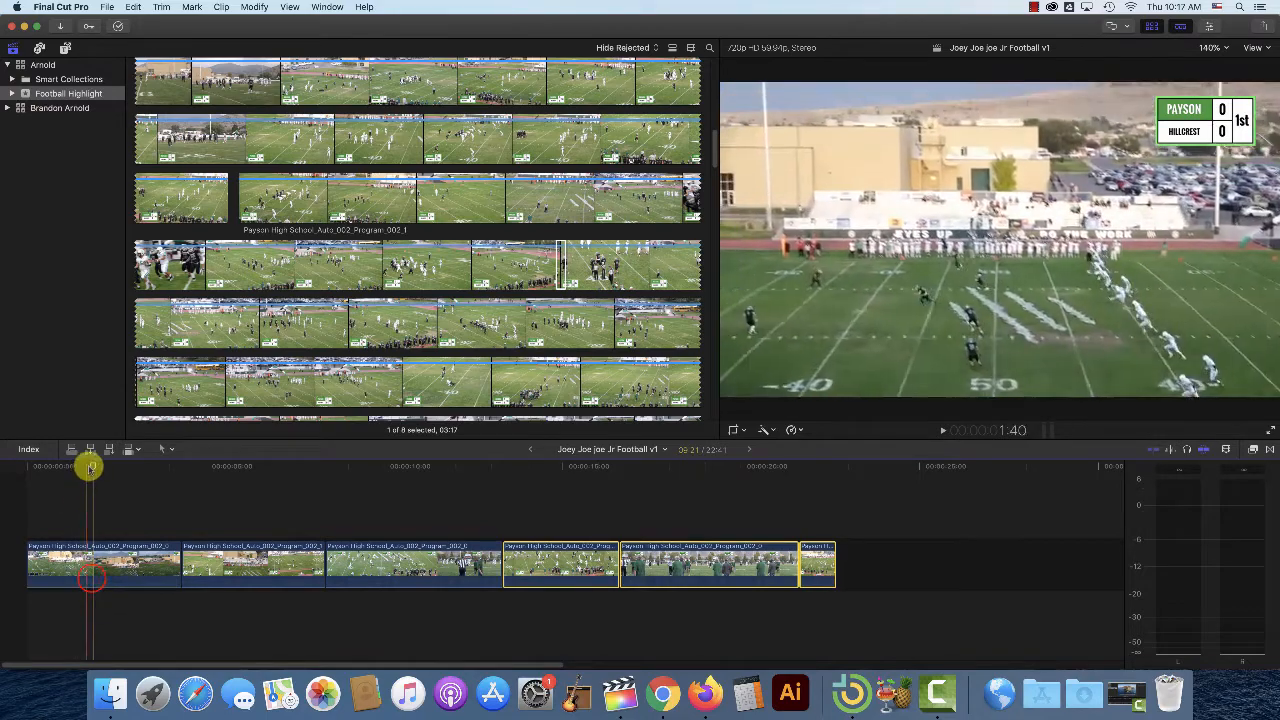
drag(93, 466, 30, 469)
click(148, 498)
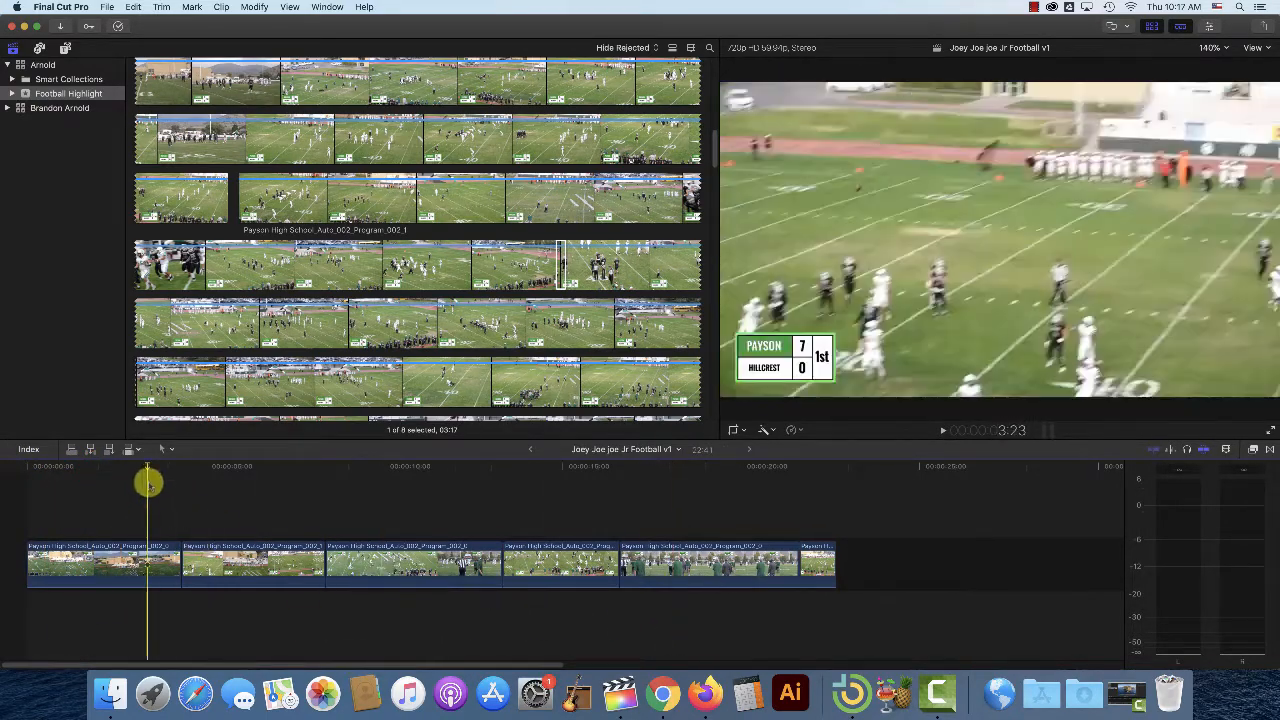
drag(147, 469, 6, 466)
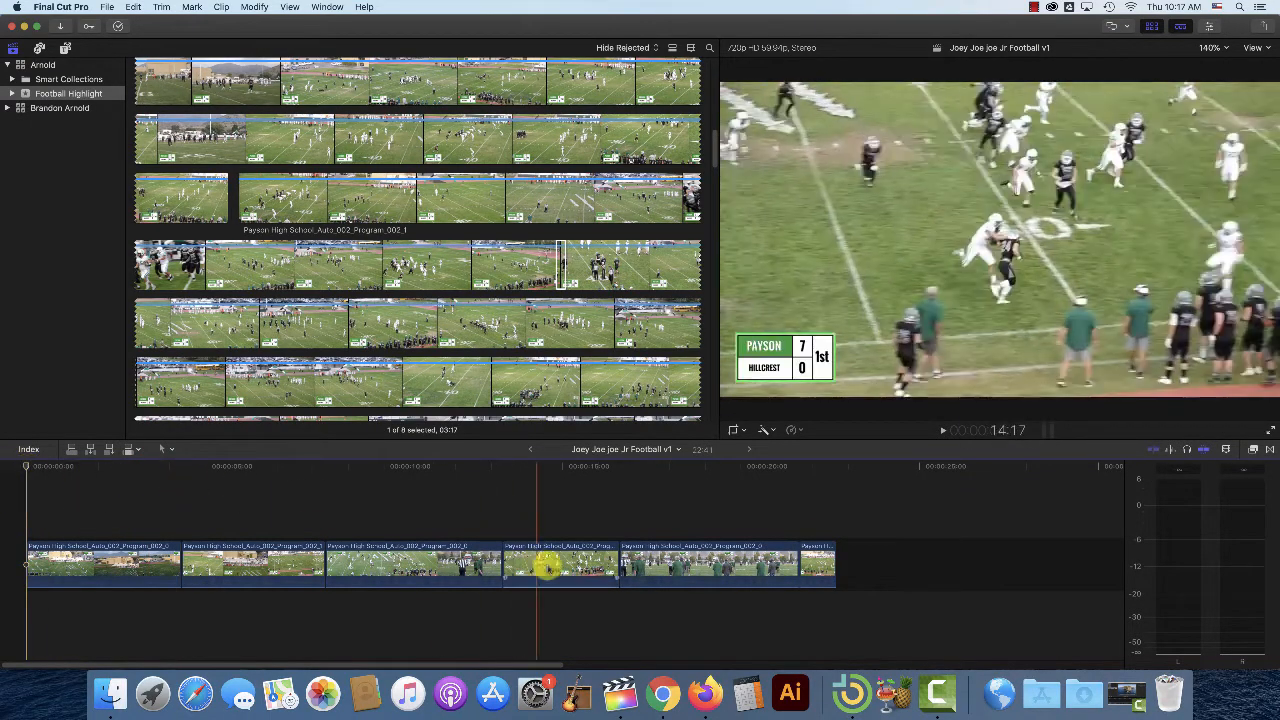
Switch to Chrome and open the Incompetech music site from the course's Audio Resources page
click(662, 693)
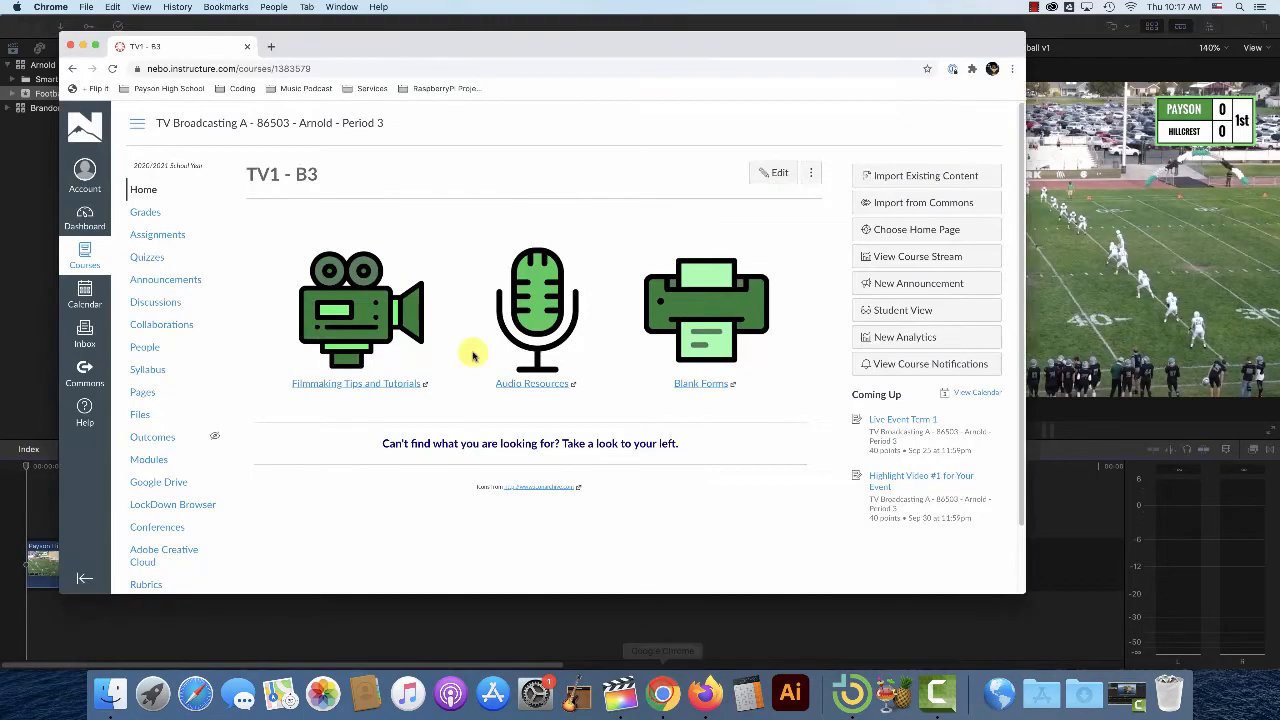
drag(471, 57, 495, 60)
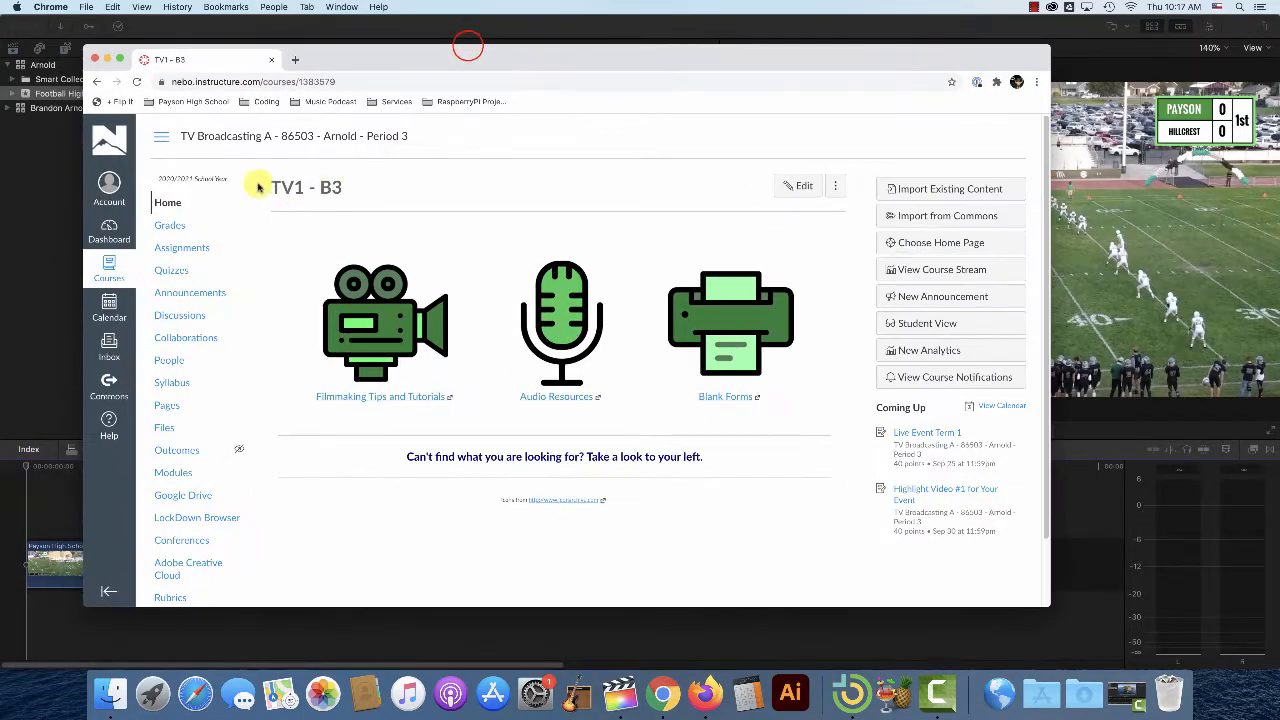
click(562, 311)
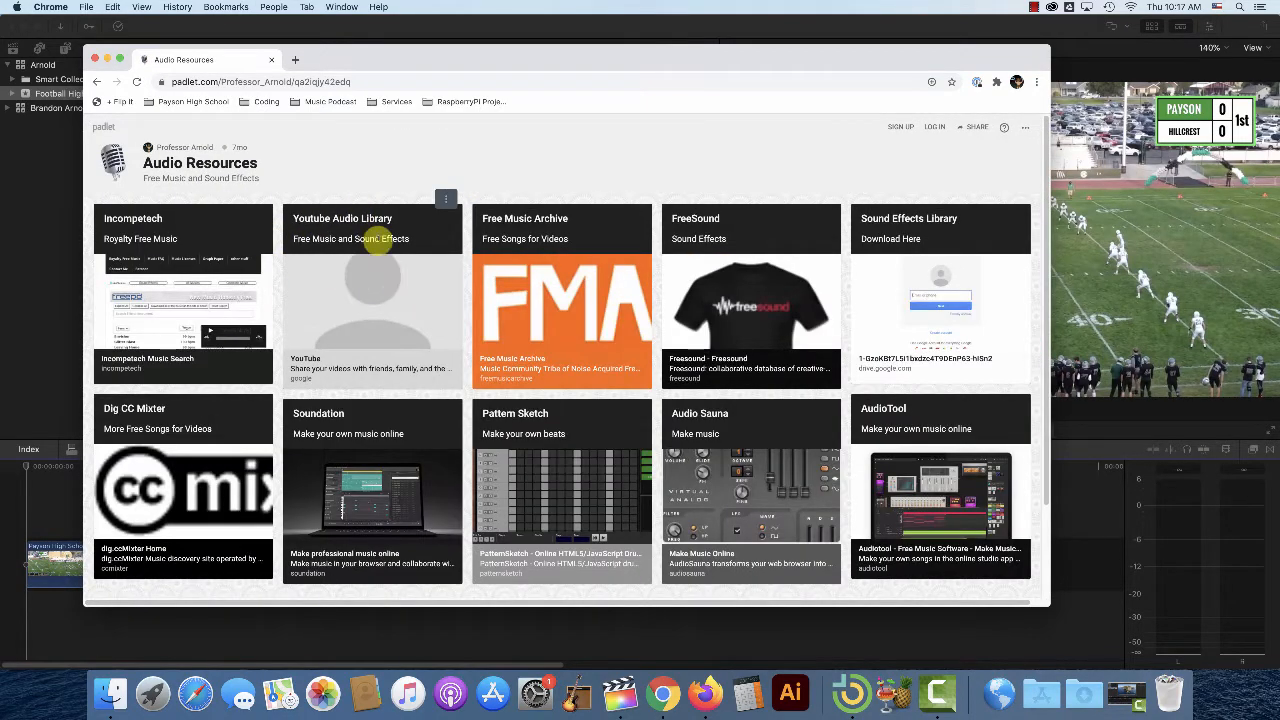
click(169, 333)
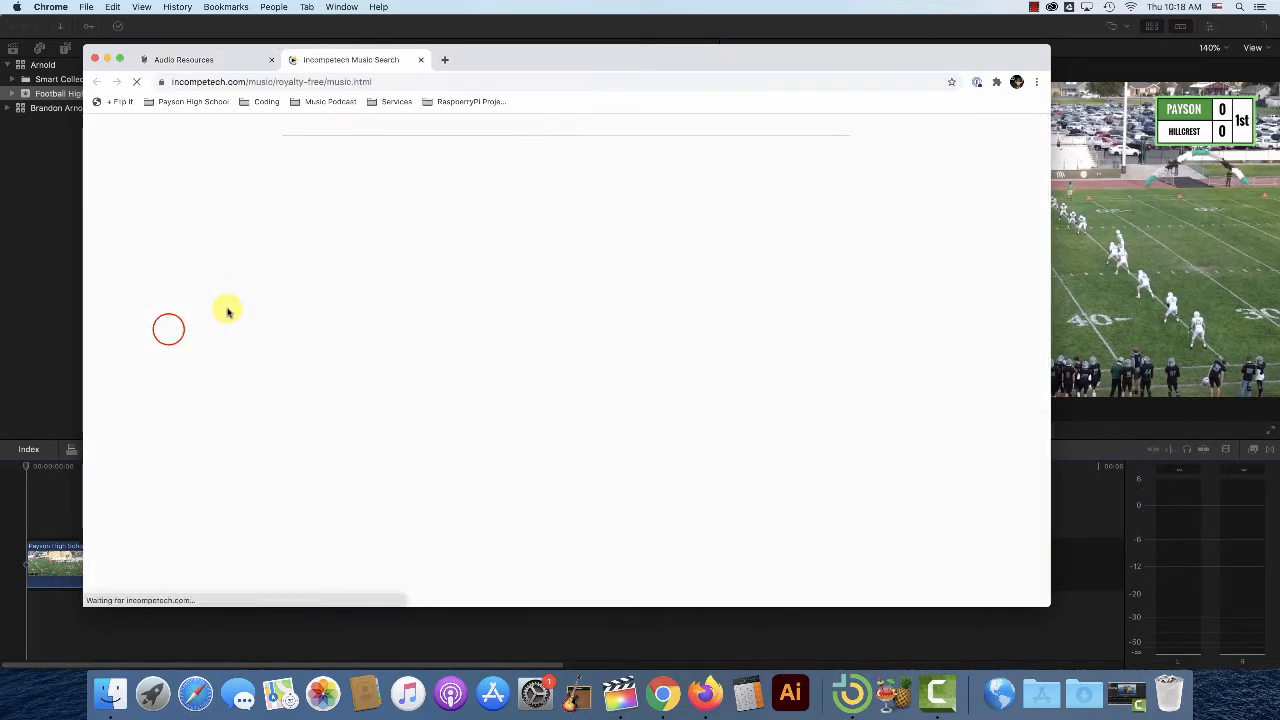
Look through Incompetech's royalty-free track list, including the tempo, genre and length of the songs
scroll(457, 432, down, 2)
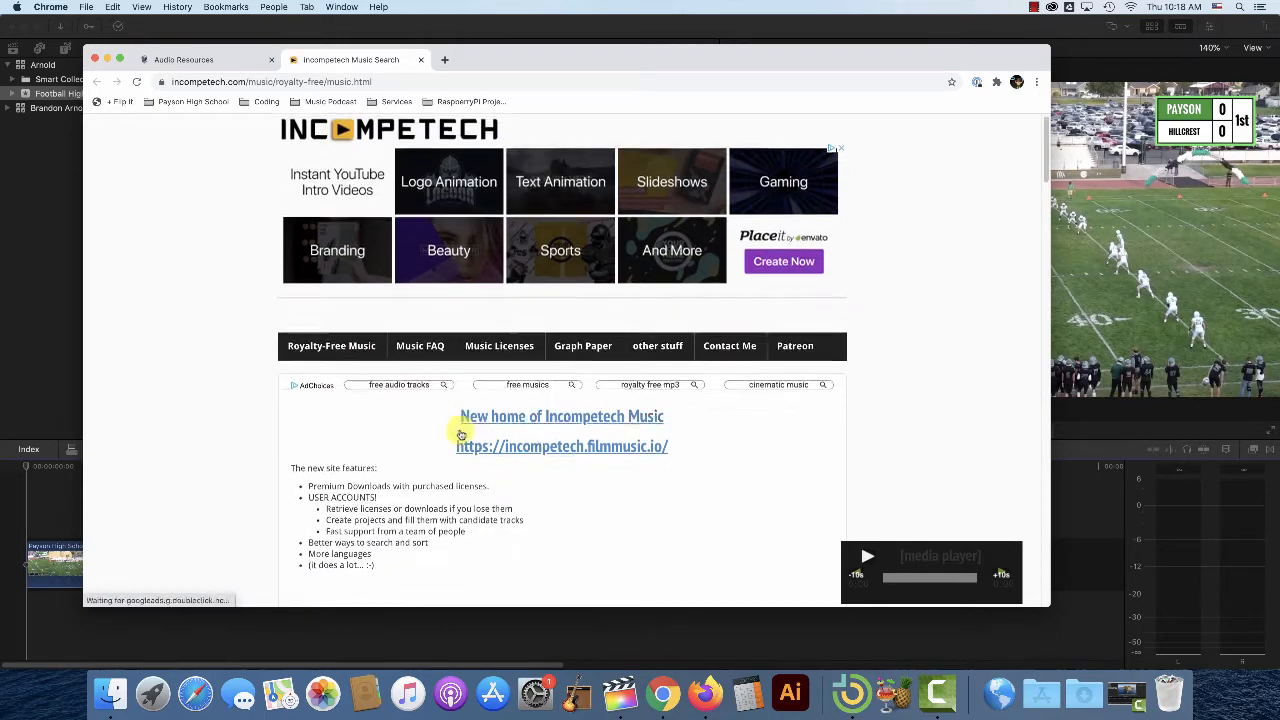
scroll(457, 427, down, 10)
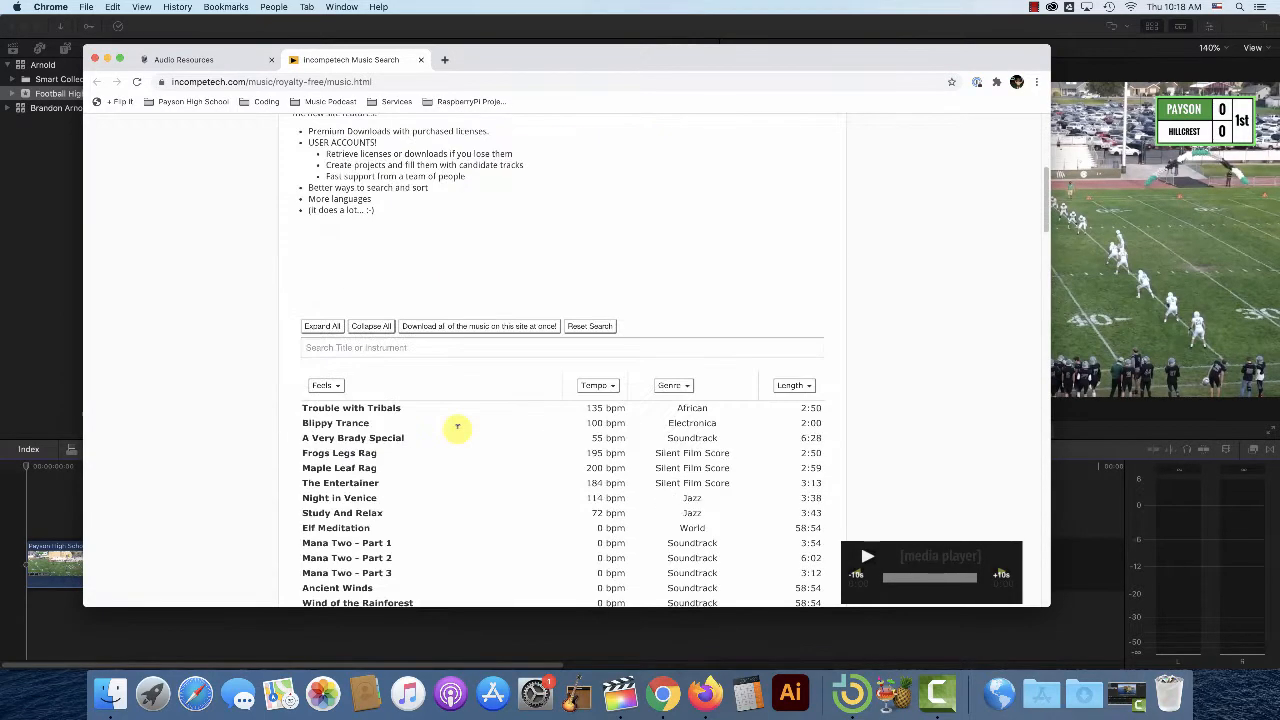
scroll(420, 450, down, 5)
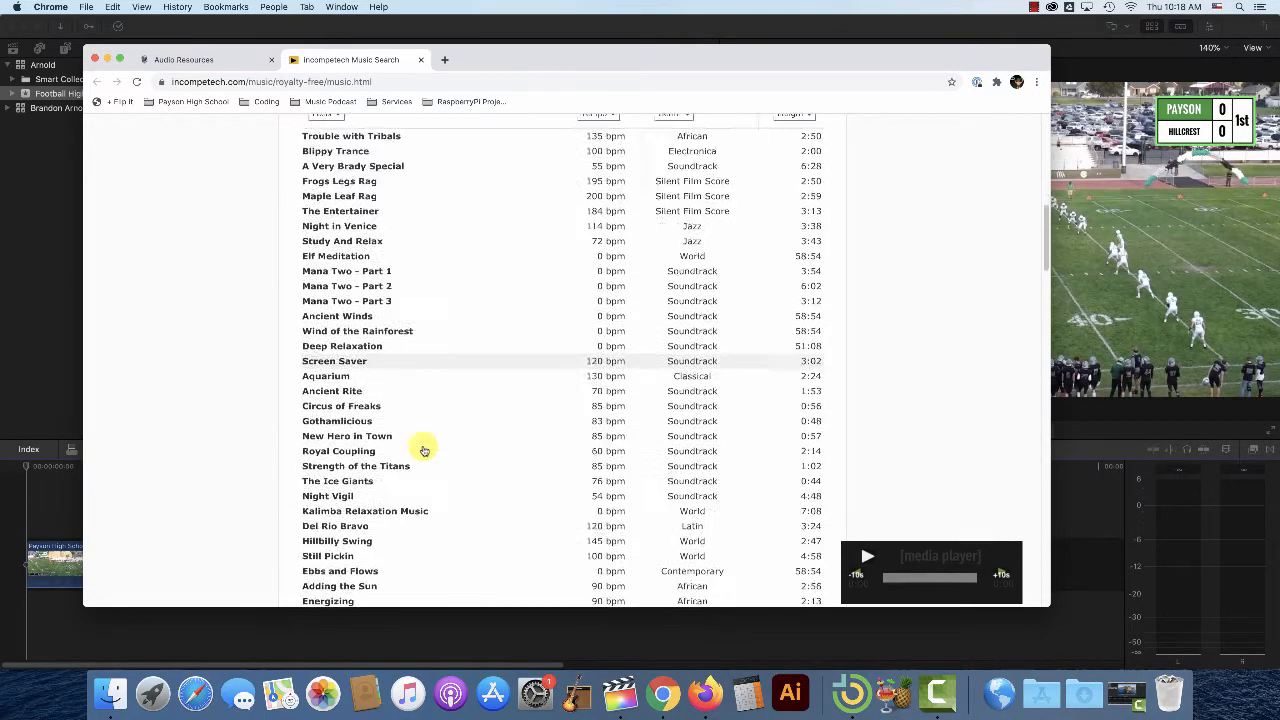
scroll(424, 451, up, 5)
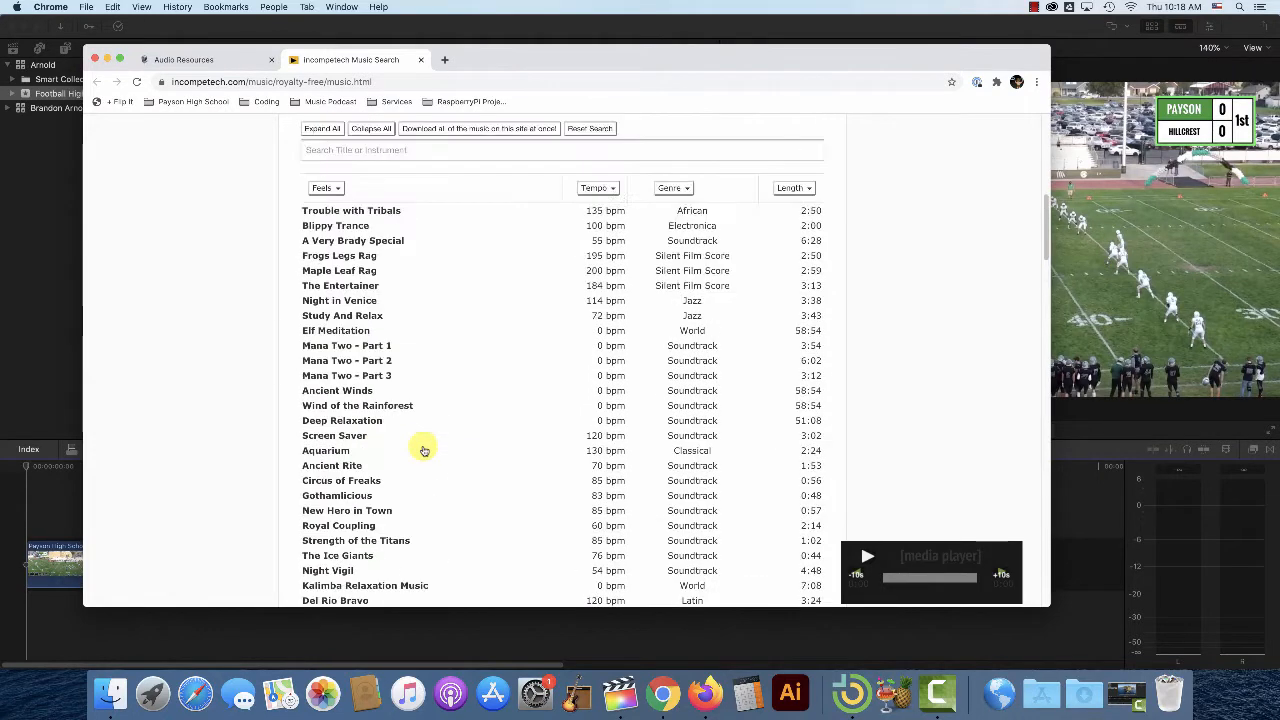
scroll(424, 451, down, 1)
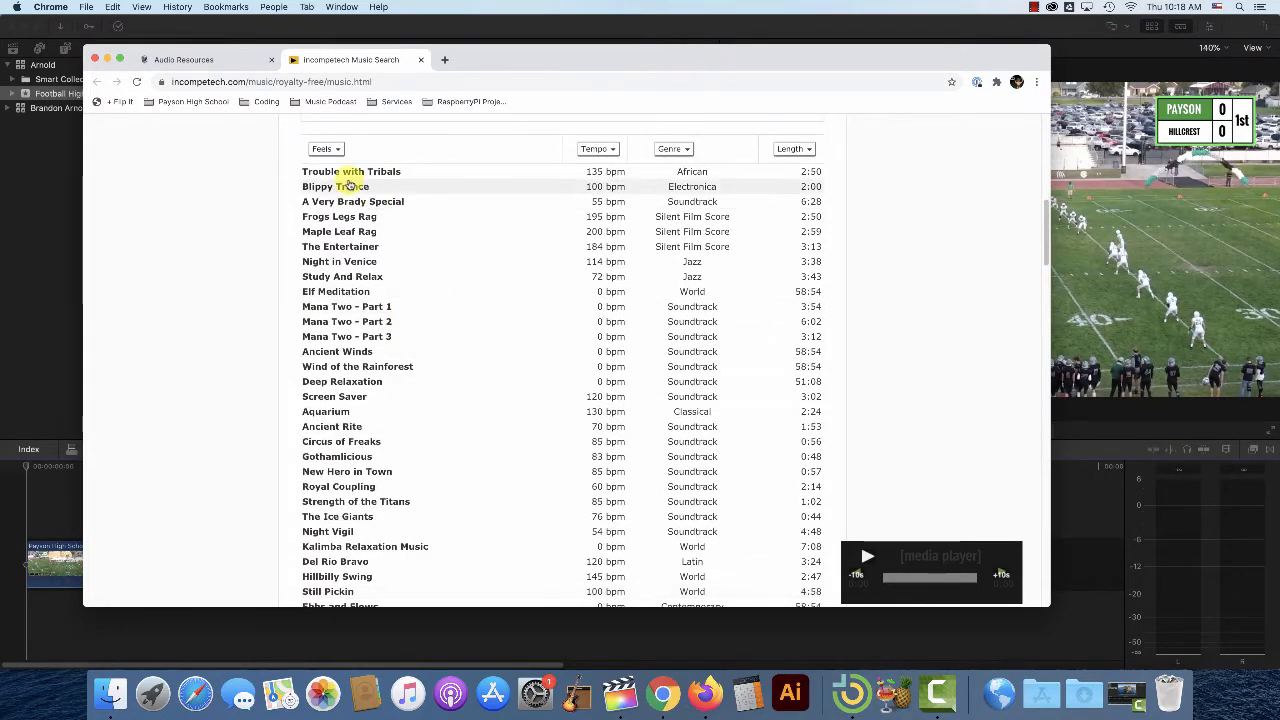
scroll(349, 184, up, 1)
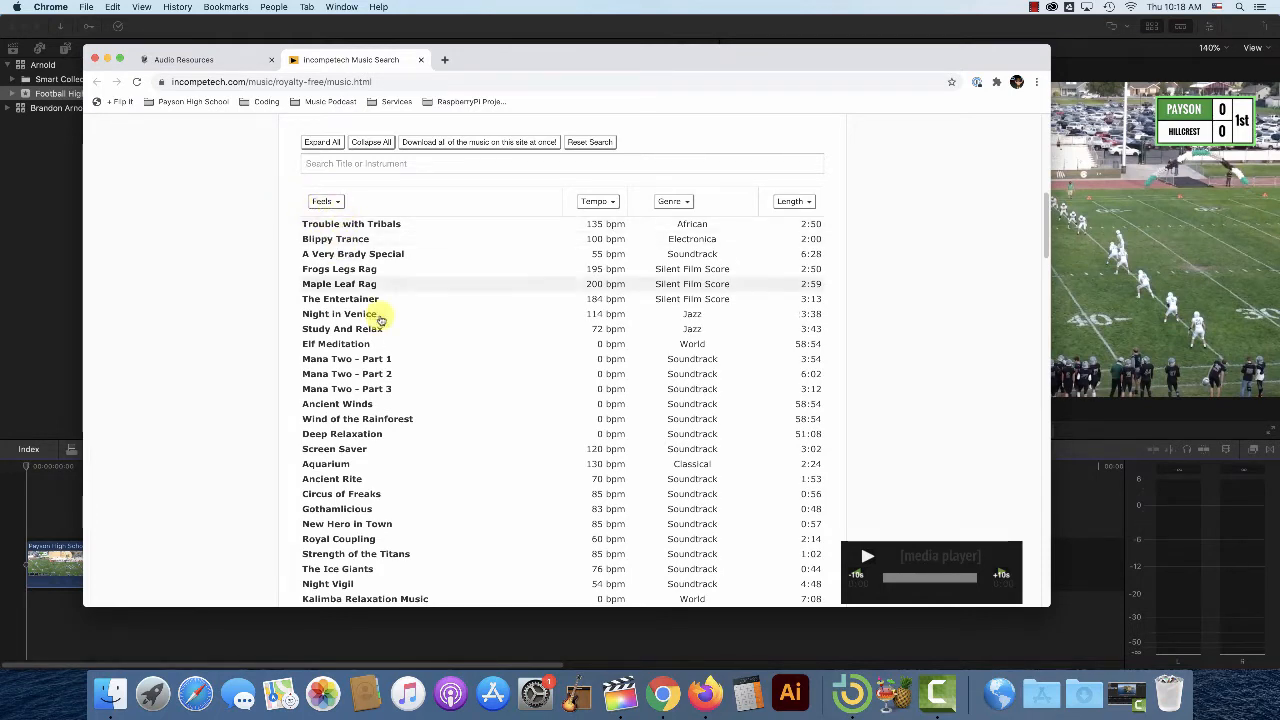
scroll(371, 318, down, 10)
scroll(377, 321, up, 10)
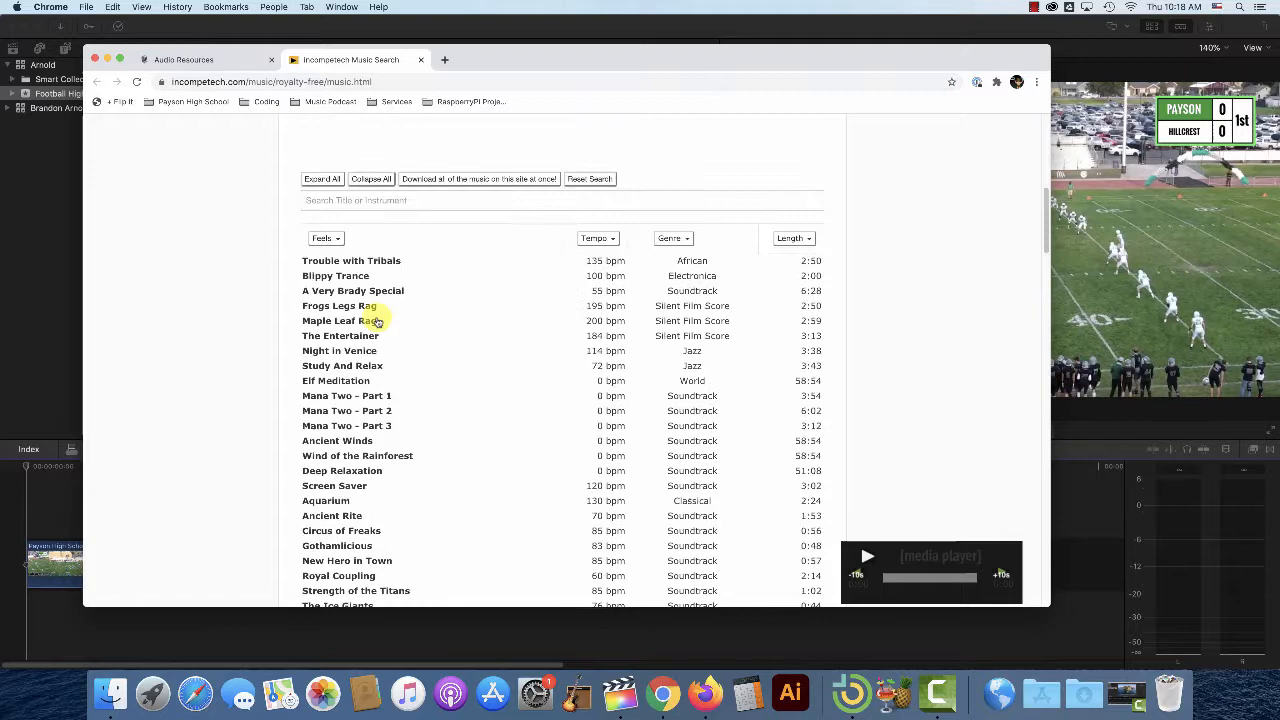
Filter the track list to songs with both the Aggressive and Epic feels
click(336, 241)
scroll(340, 300, down, 2)
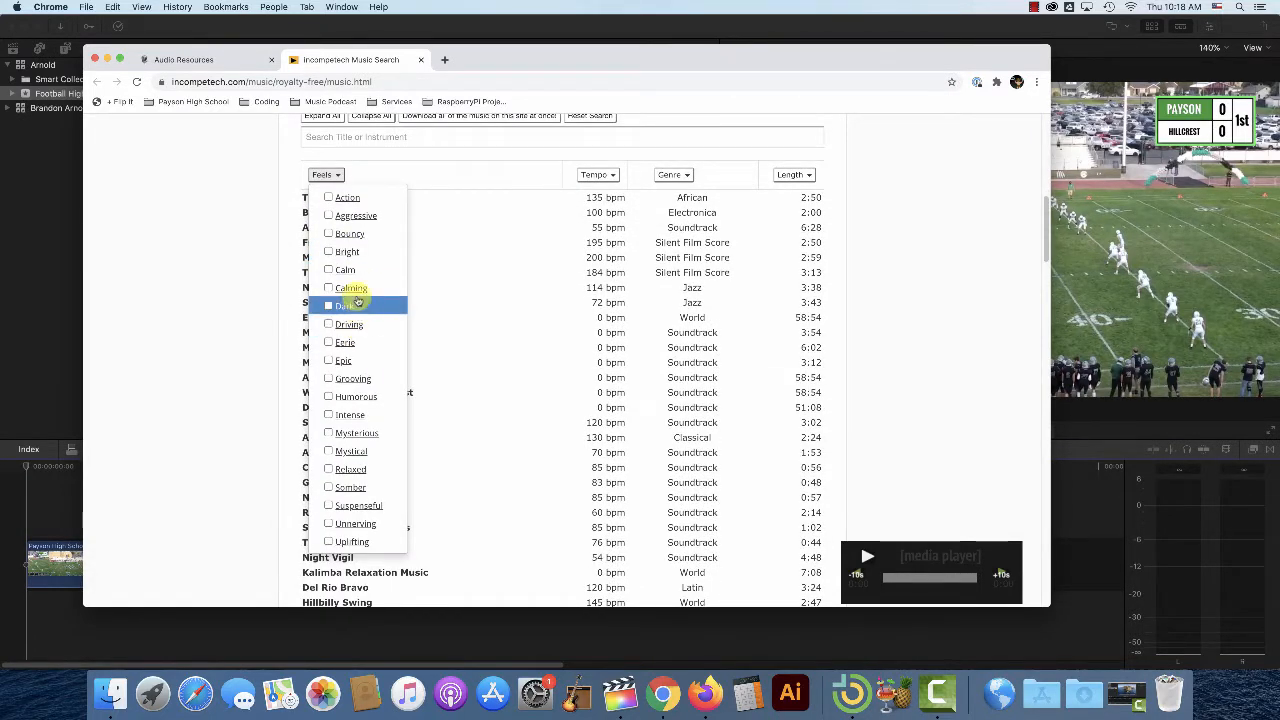
click(328, 215)
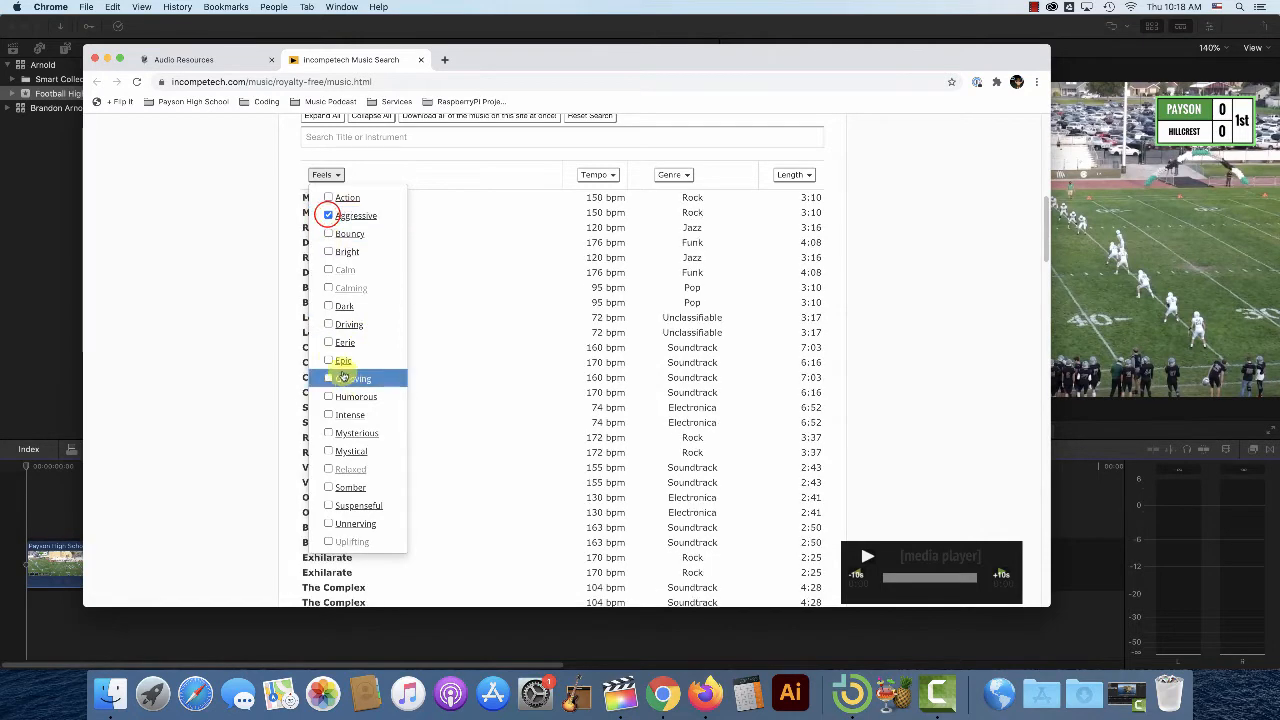
click(330, 360)
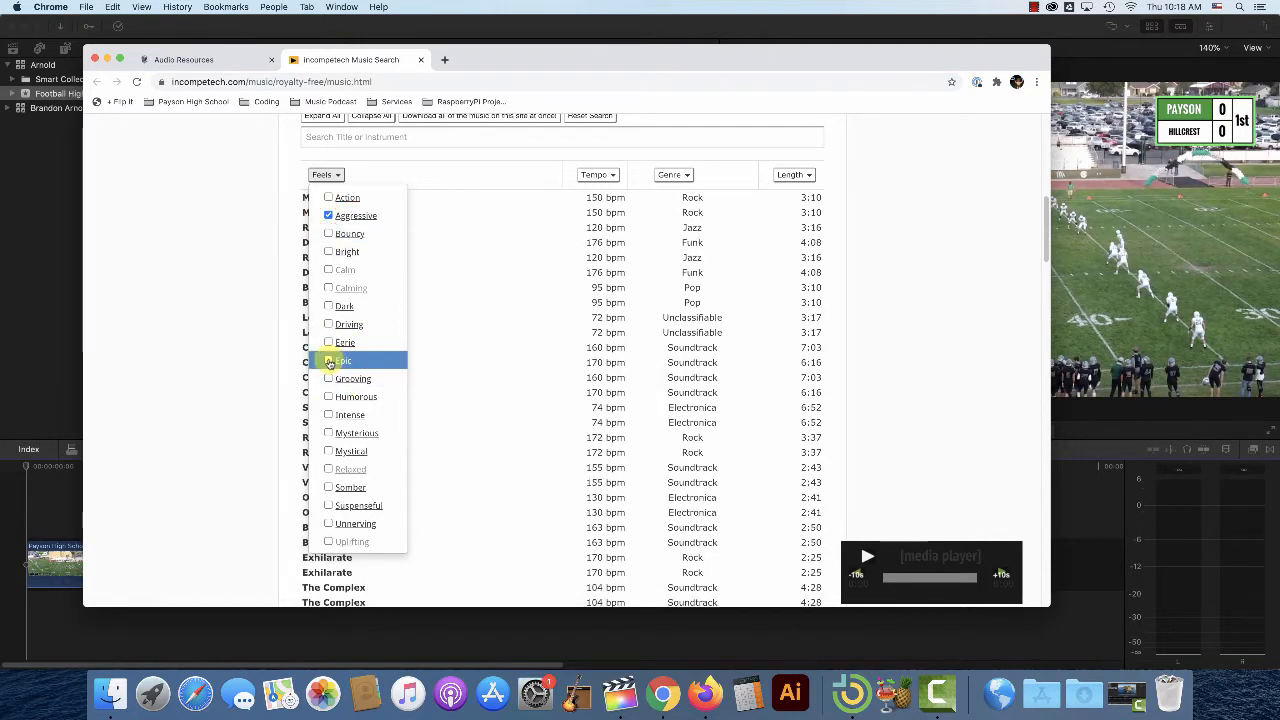
click(259, 336)
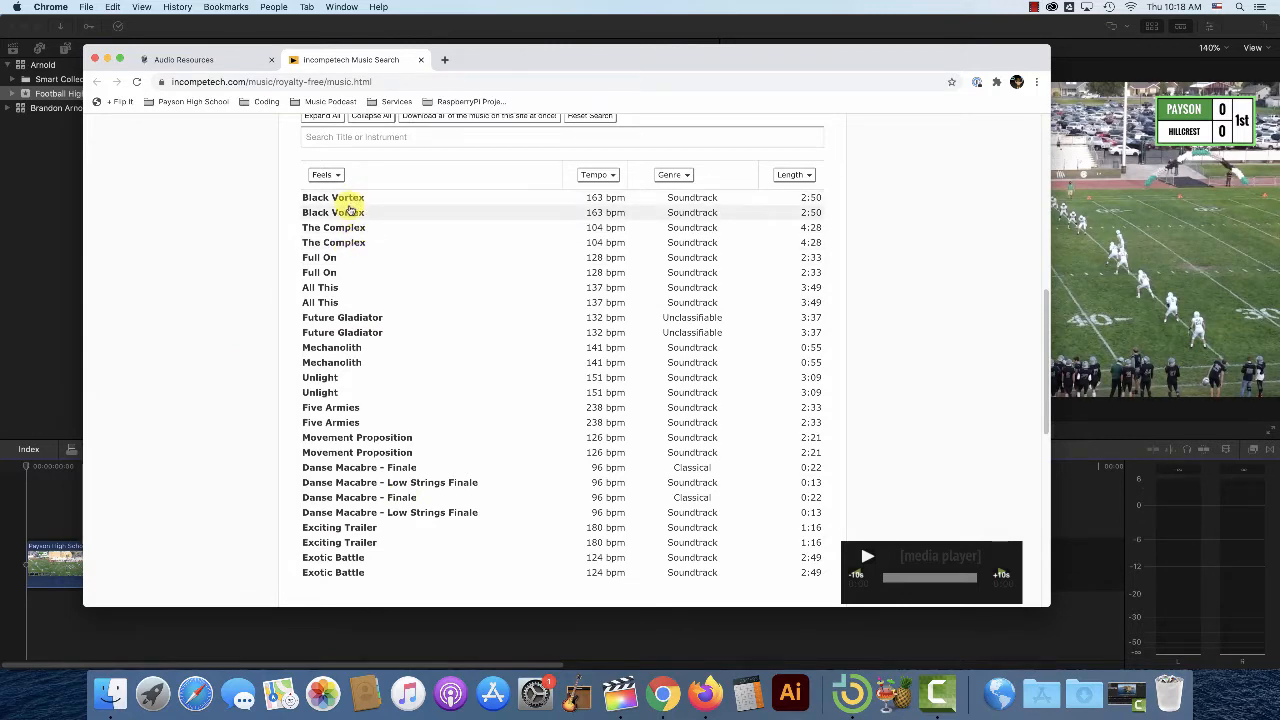
Preview the song "Full On" from the filtered track list and download it as an MP3
click(319, 258)
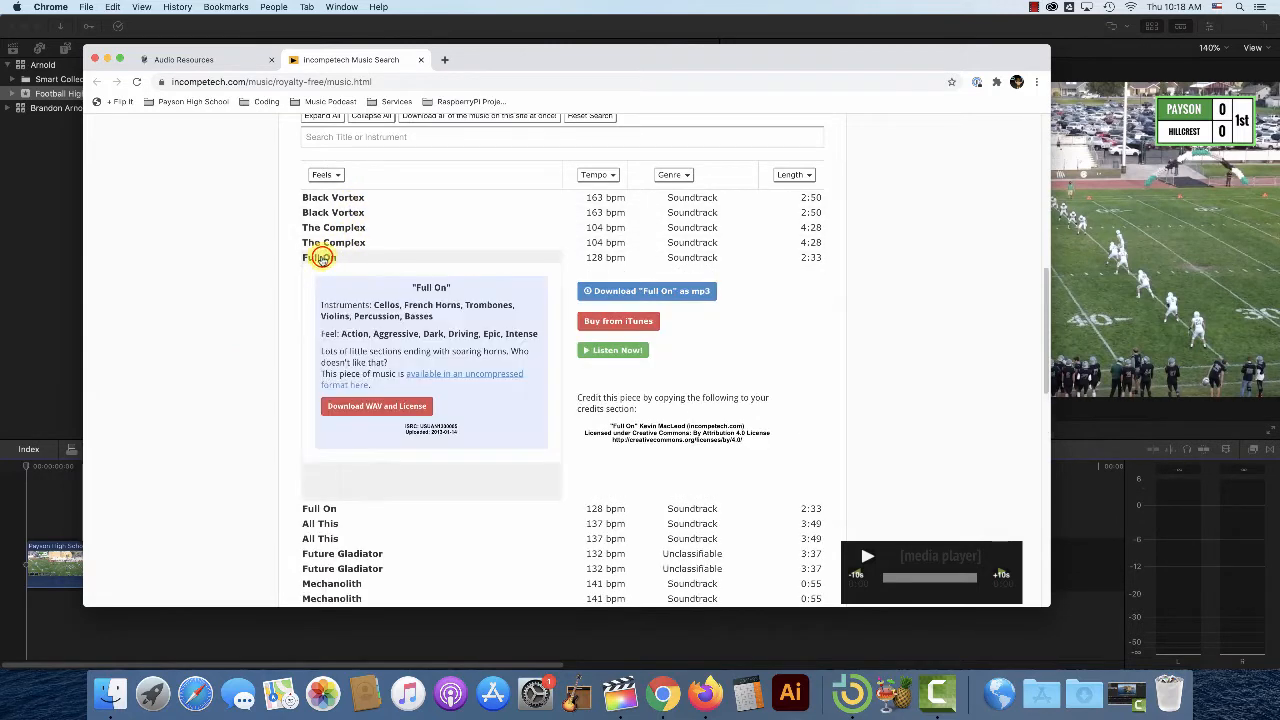
click(605, 352)
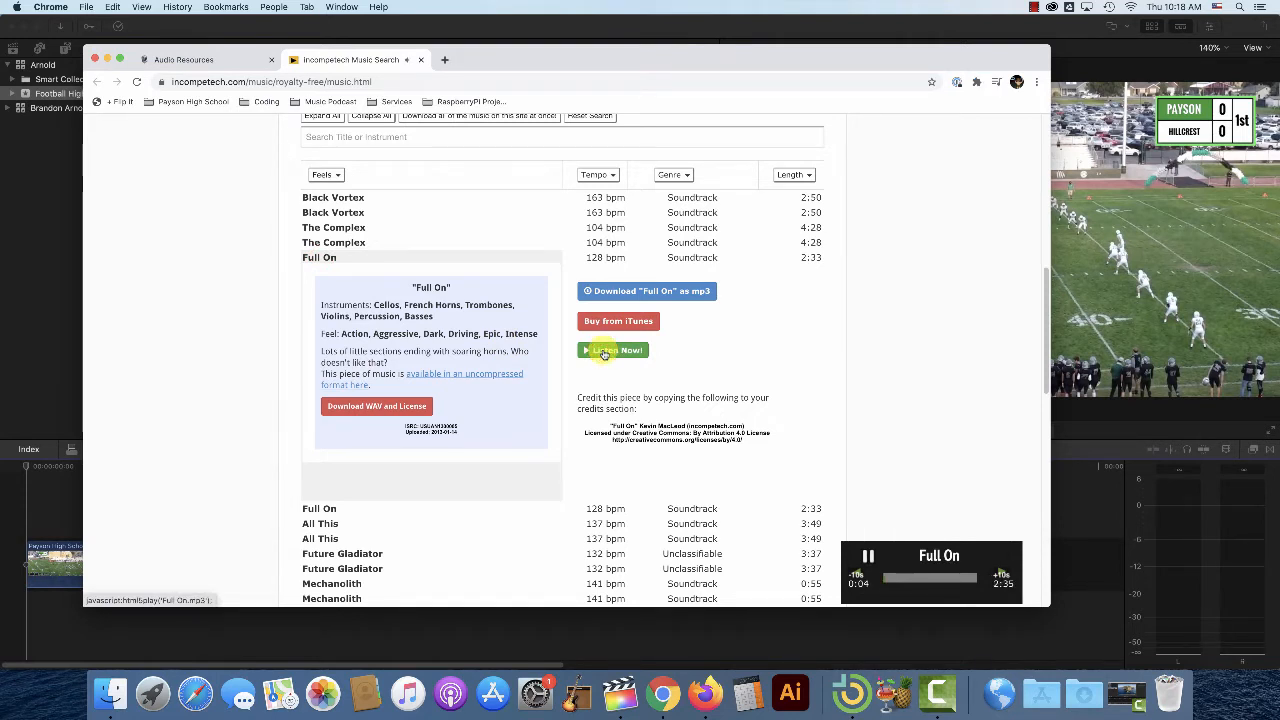
click(868, 556)
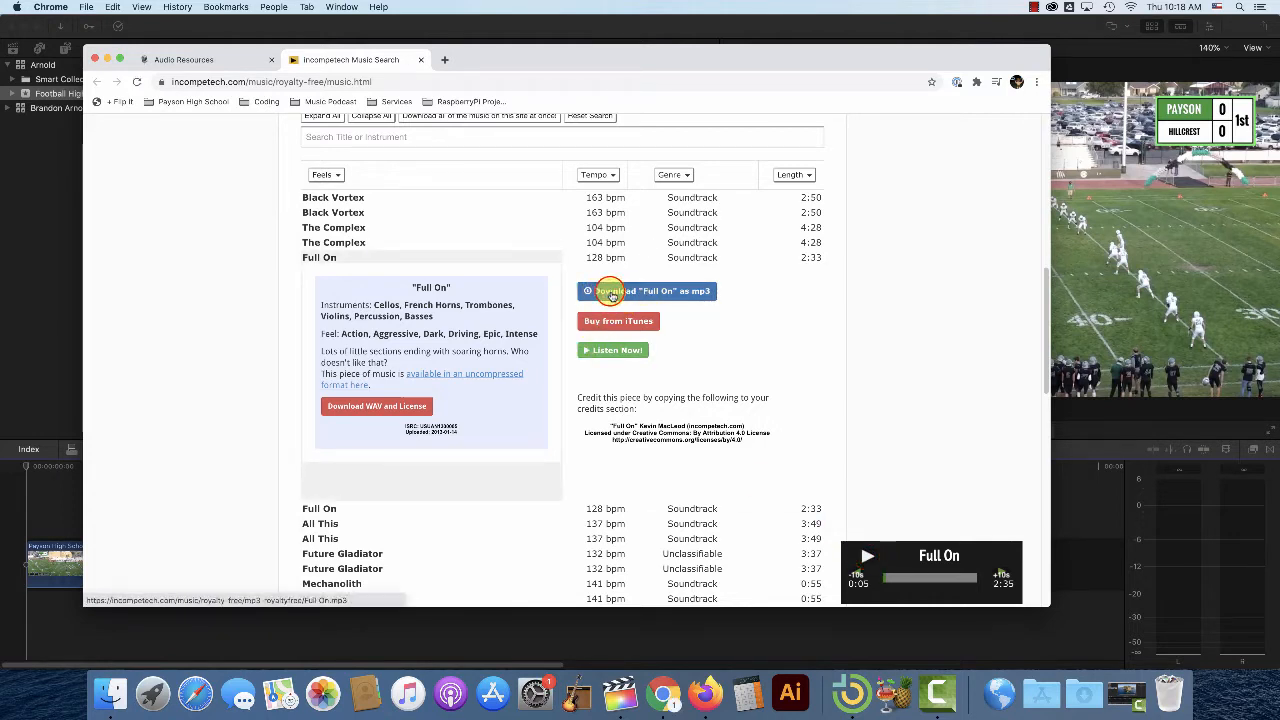
click(611, 292)
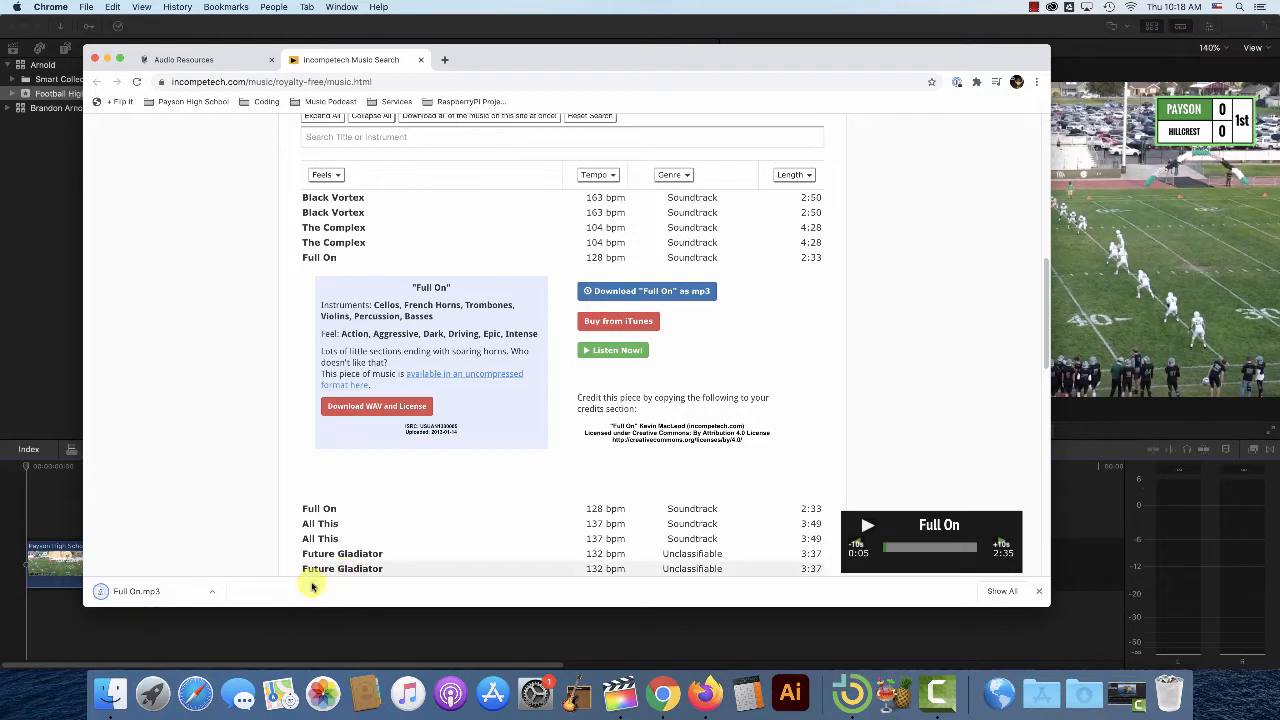
Switch back to Final Cut Pro and open the Media Import window for the Football Highlight event
click(361, 637)
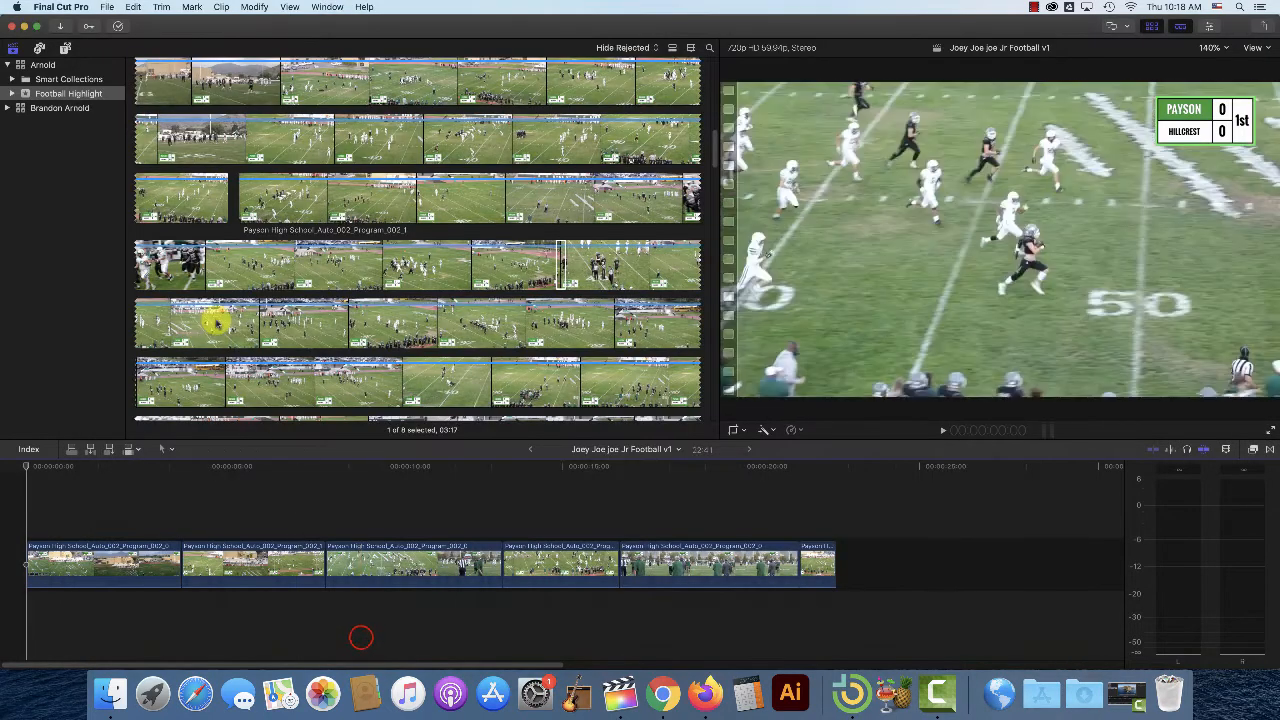
scroll(243, 126, up, 5)
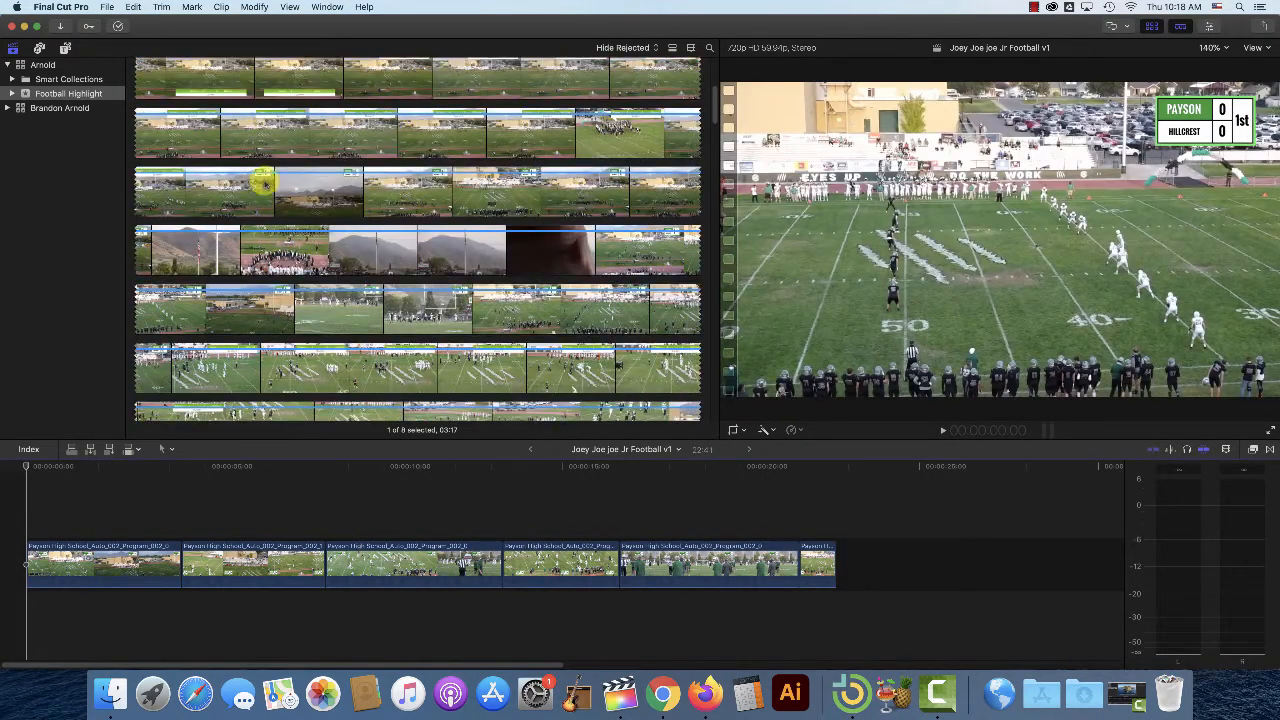
scroll(271, 210, up, 5)
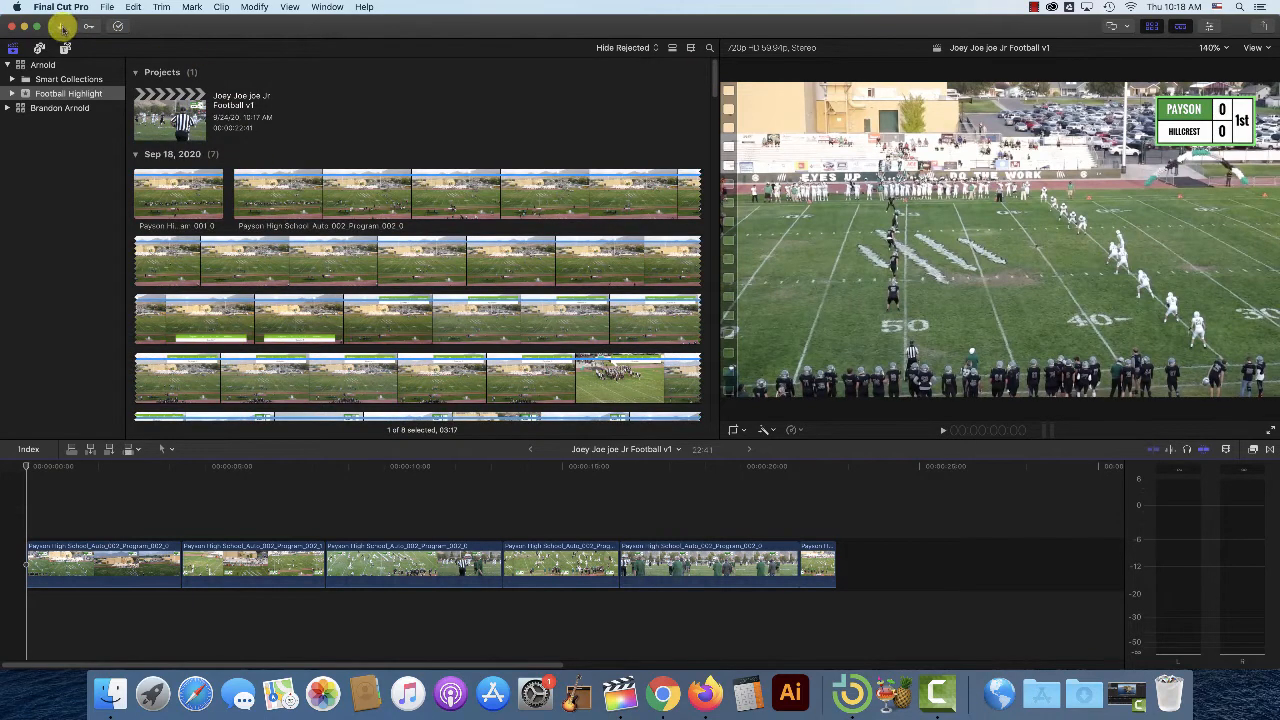
click(62, 28)
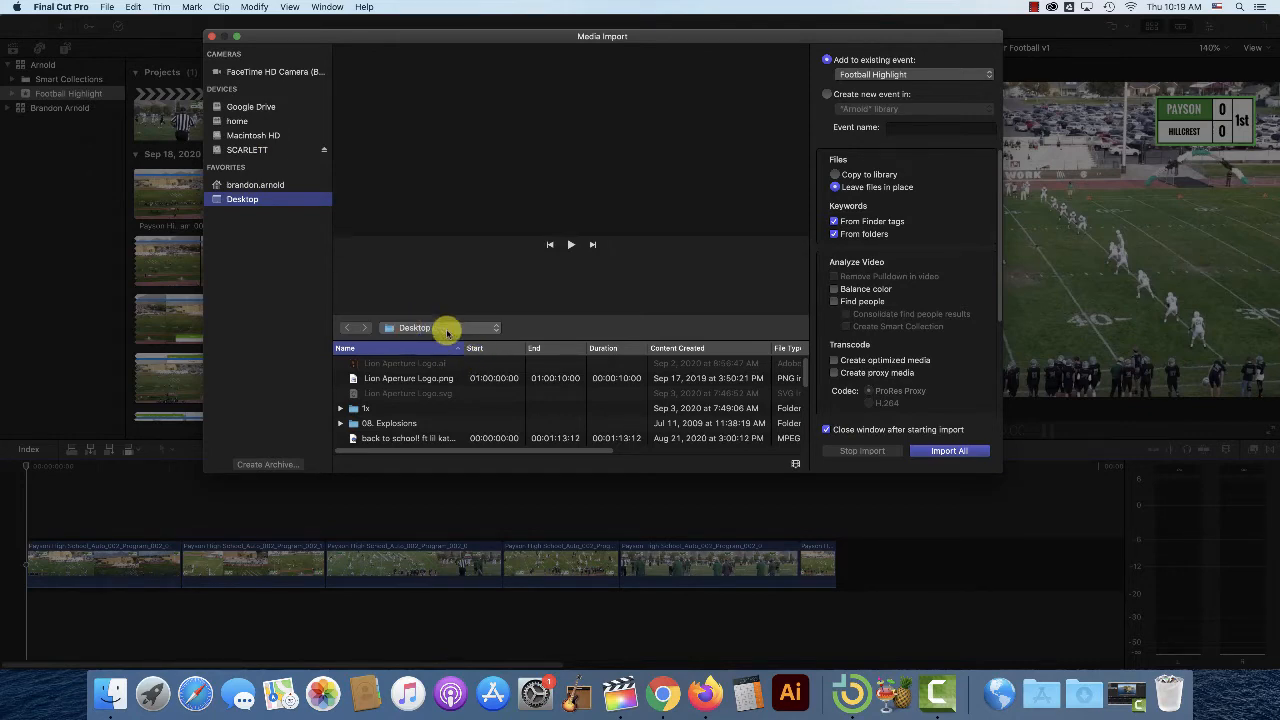
Browse from the Desktop up to the home folder and open its Downloads folder as the import source
scroll(443, 412, down, 5)
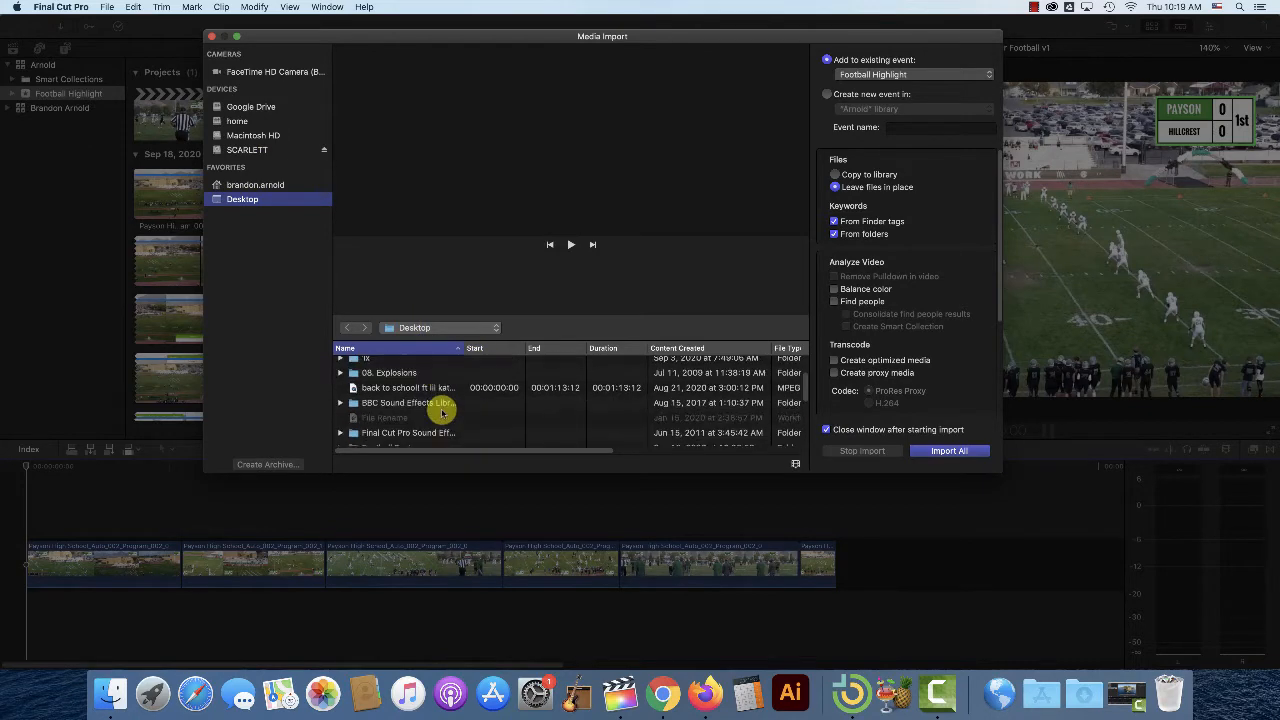
scroll(443, 412, up, 5)
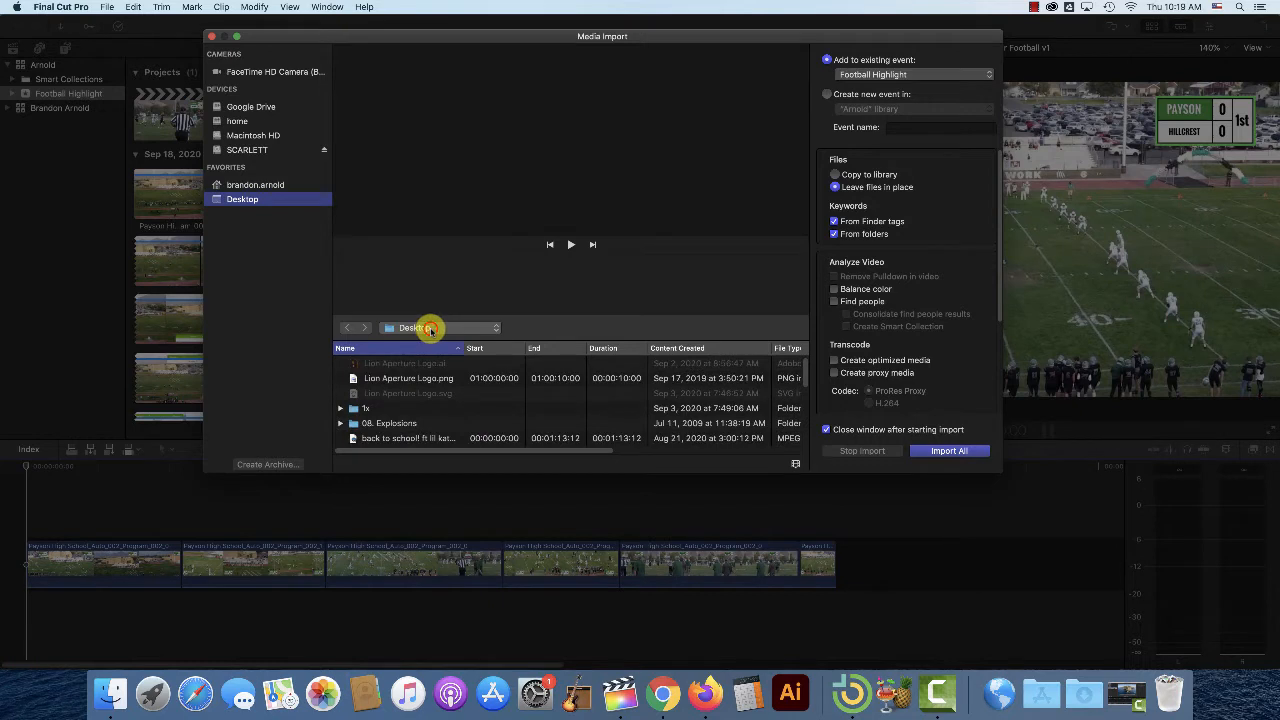
click(430, 329)
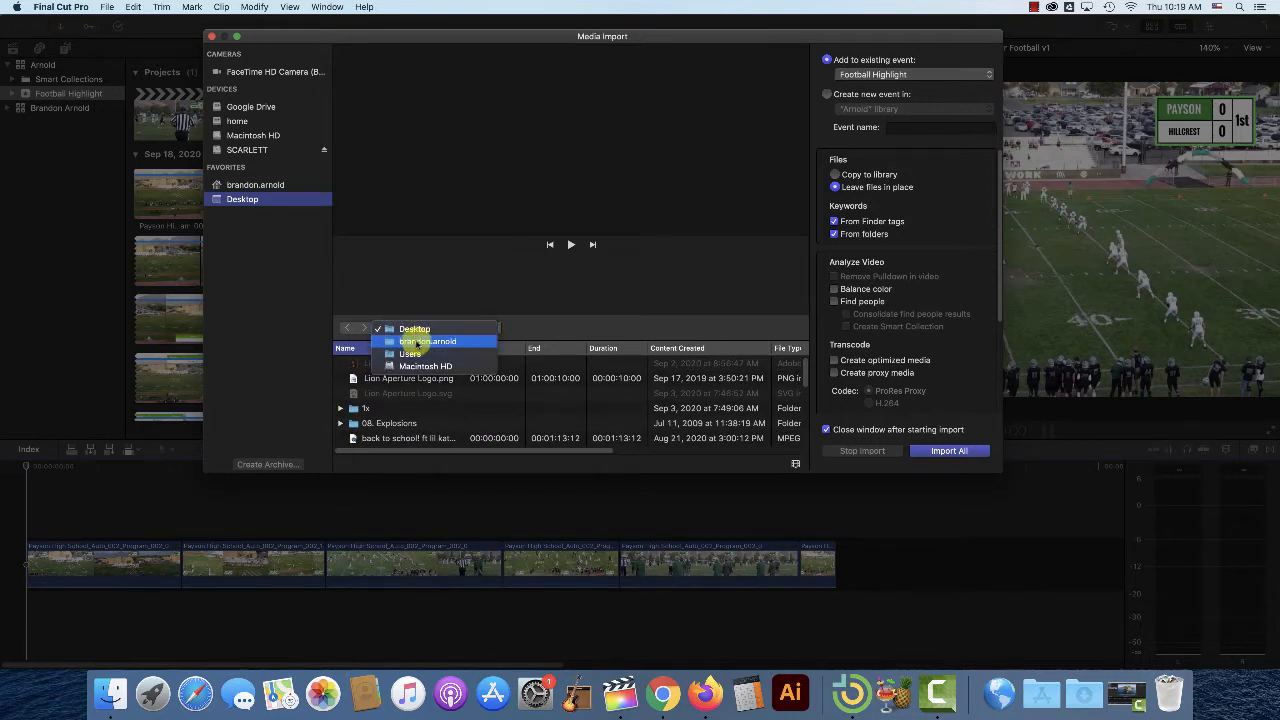
click(420, 341)
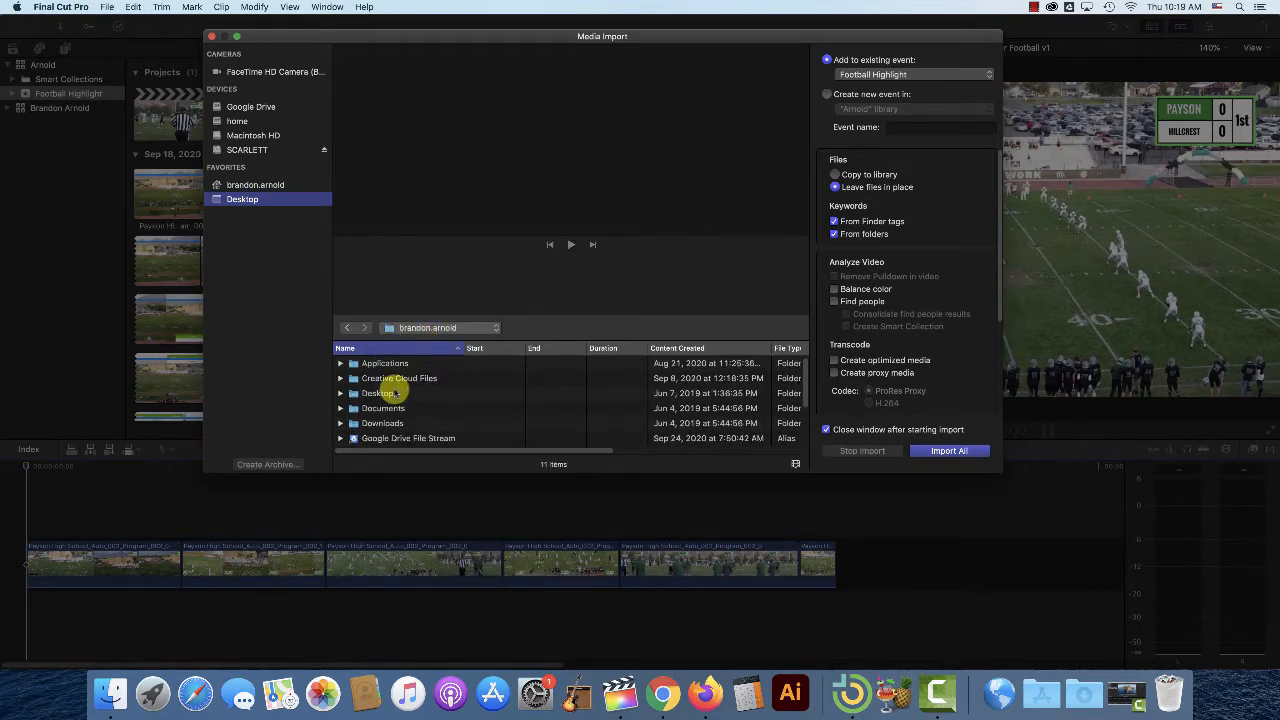
scroll(385, 410, down, 5)
scroll(380, 400, up, 5)
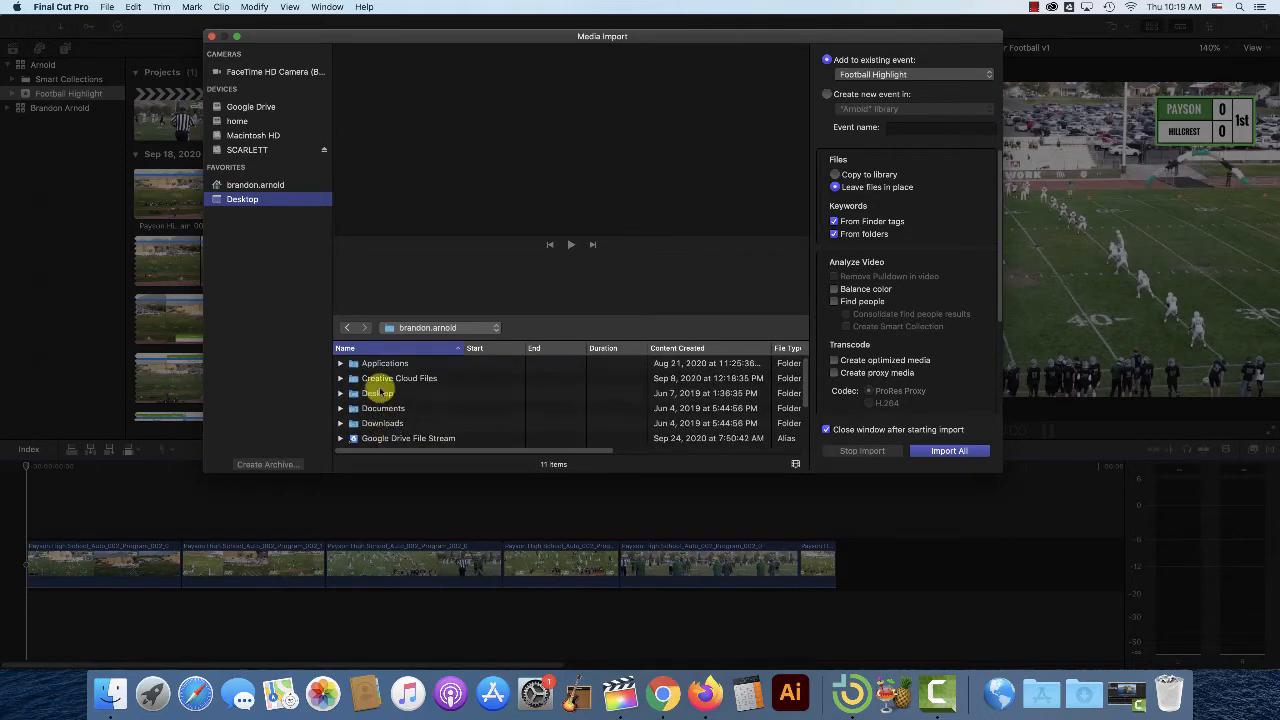
scroll(400, 405, down, 3)
scroll(408, 399, up, 3)
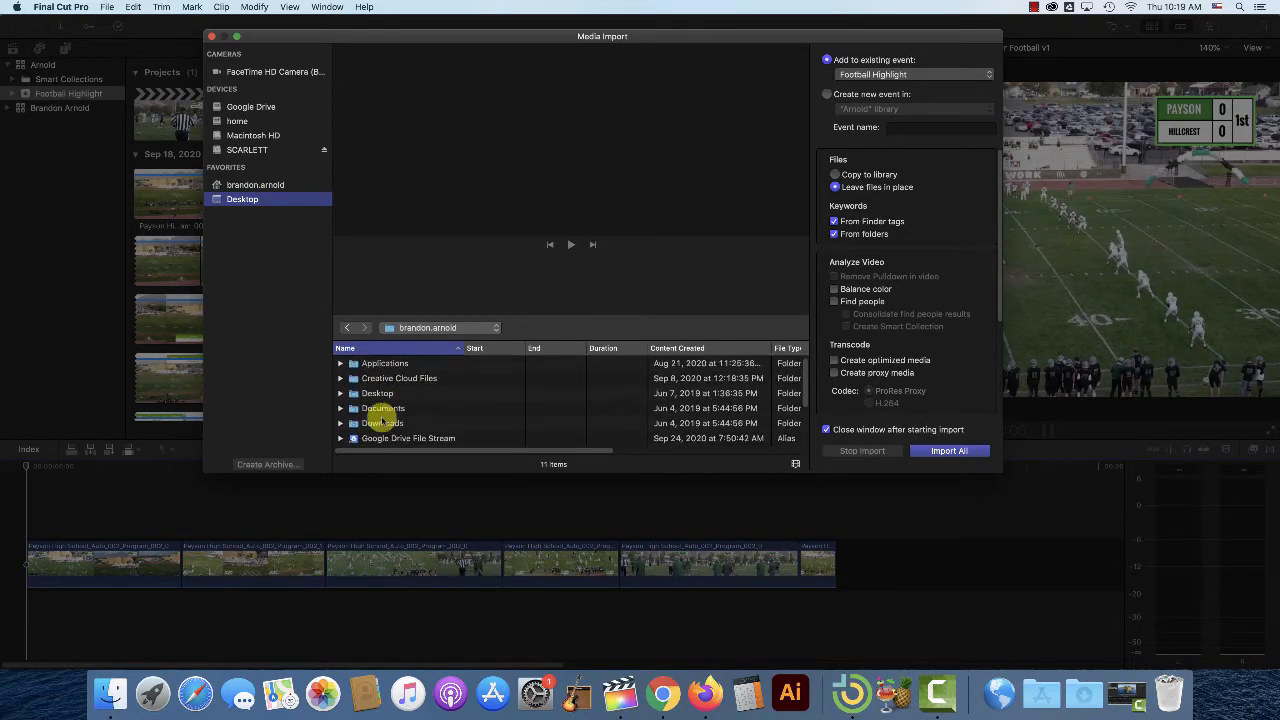
click(380, 423)
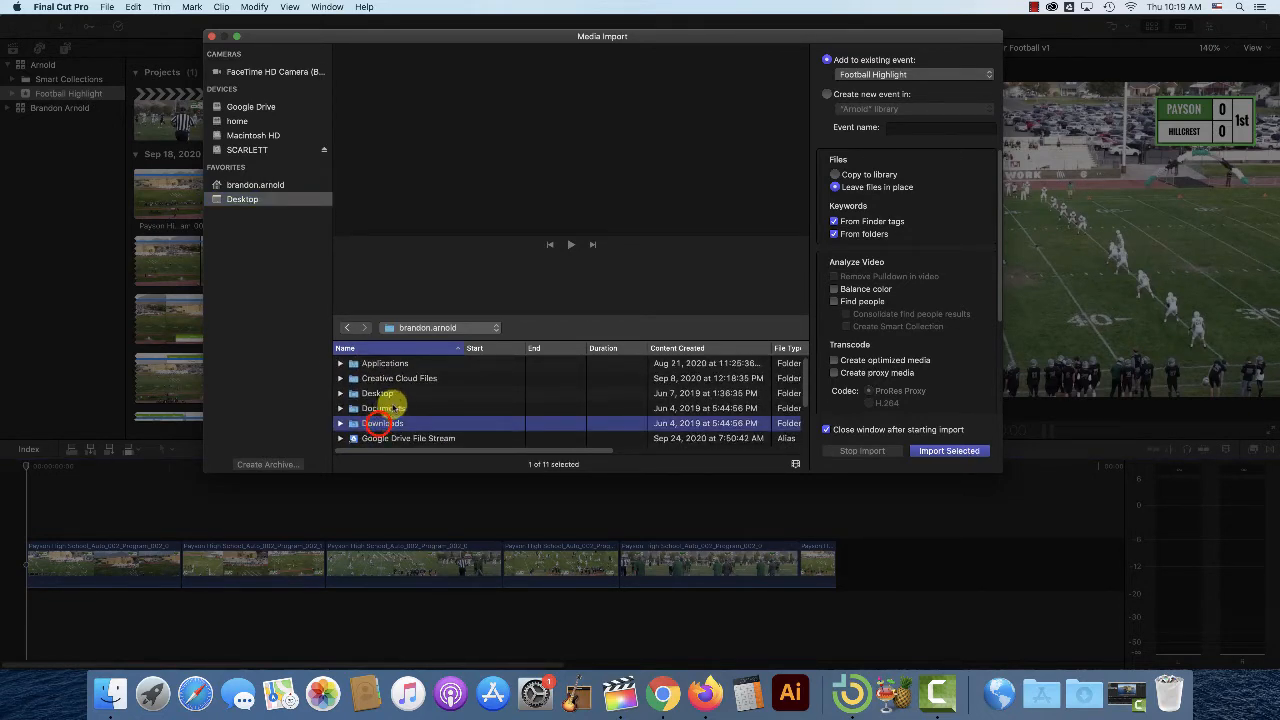
double_click(380, 423)
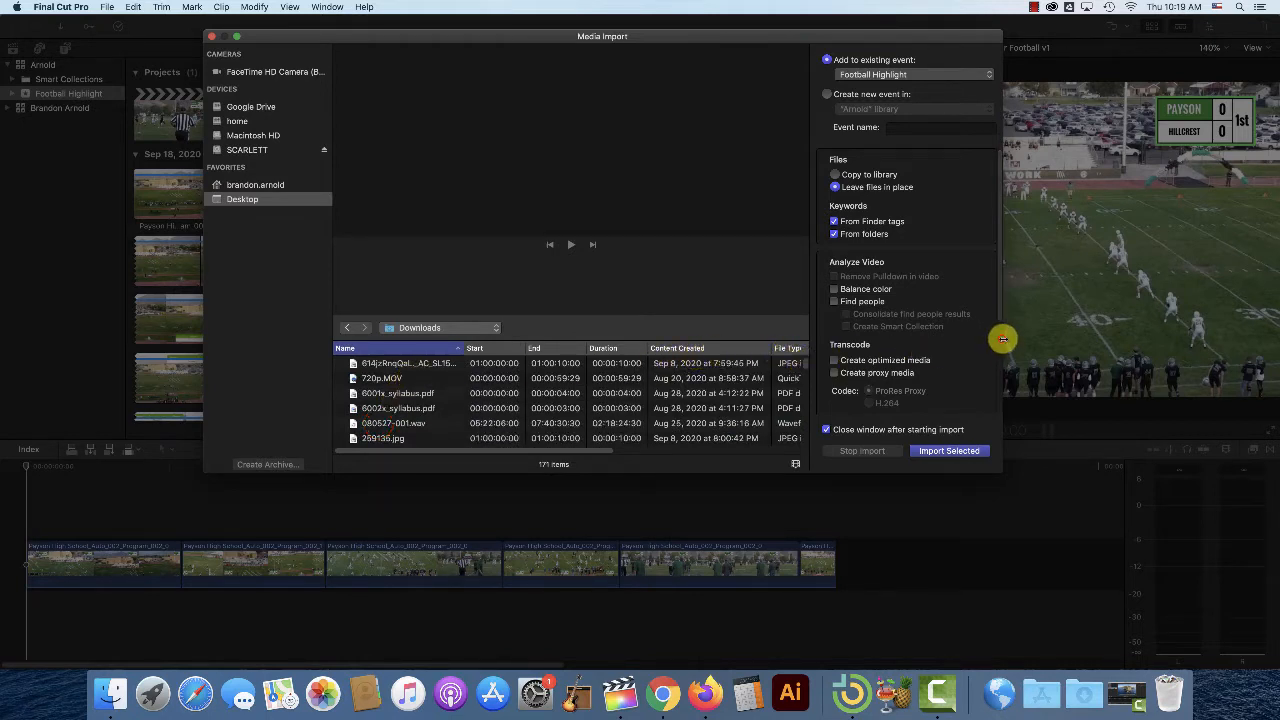
Sort the Downloads files by creation date, newest first, and import Full On.mp3 into the Football Highlight event
drag(1002, 338, 1072, 336)
click(693, 348)
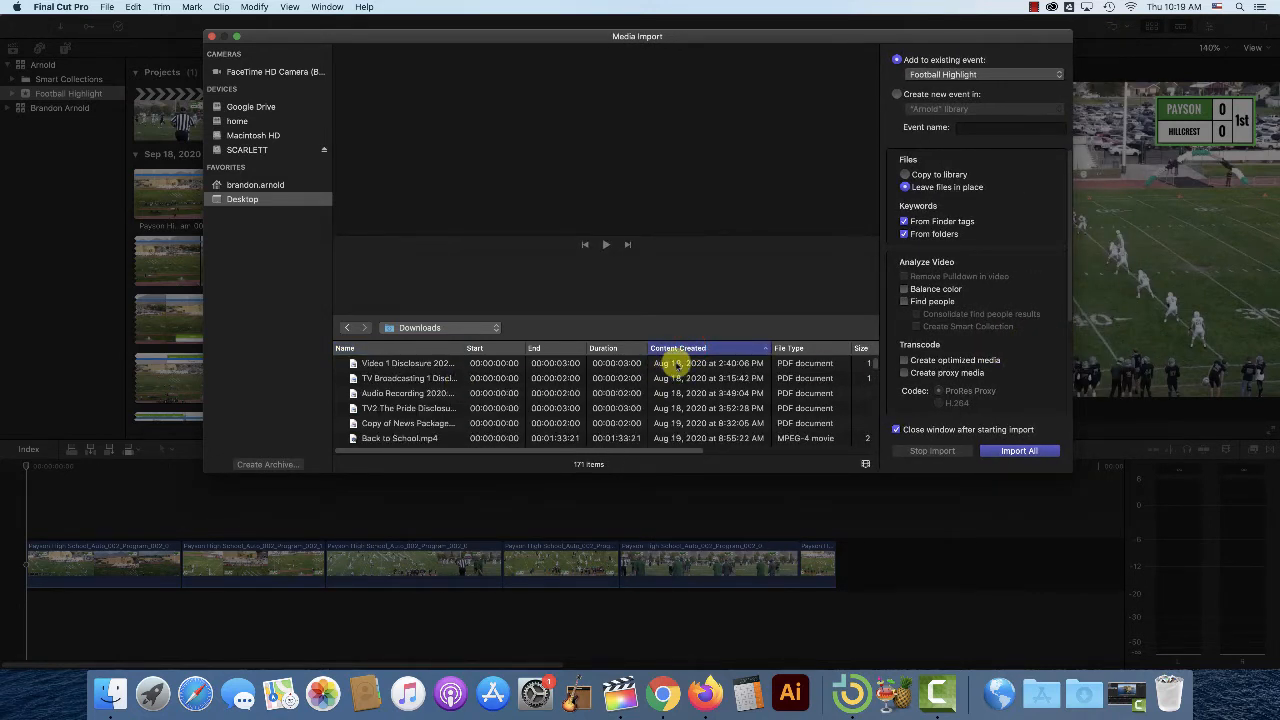
click(690, 349)
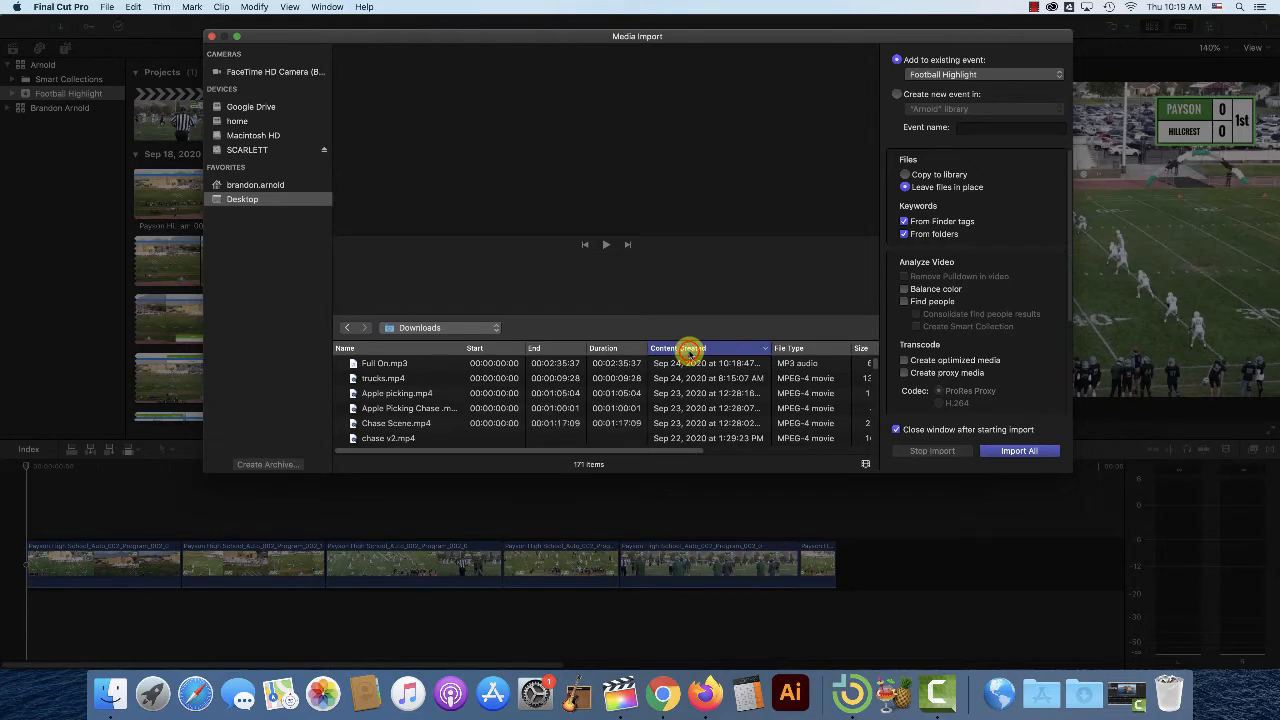
click(379, 365)
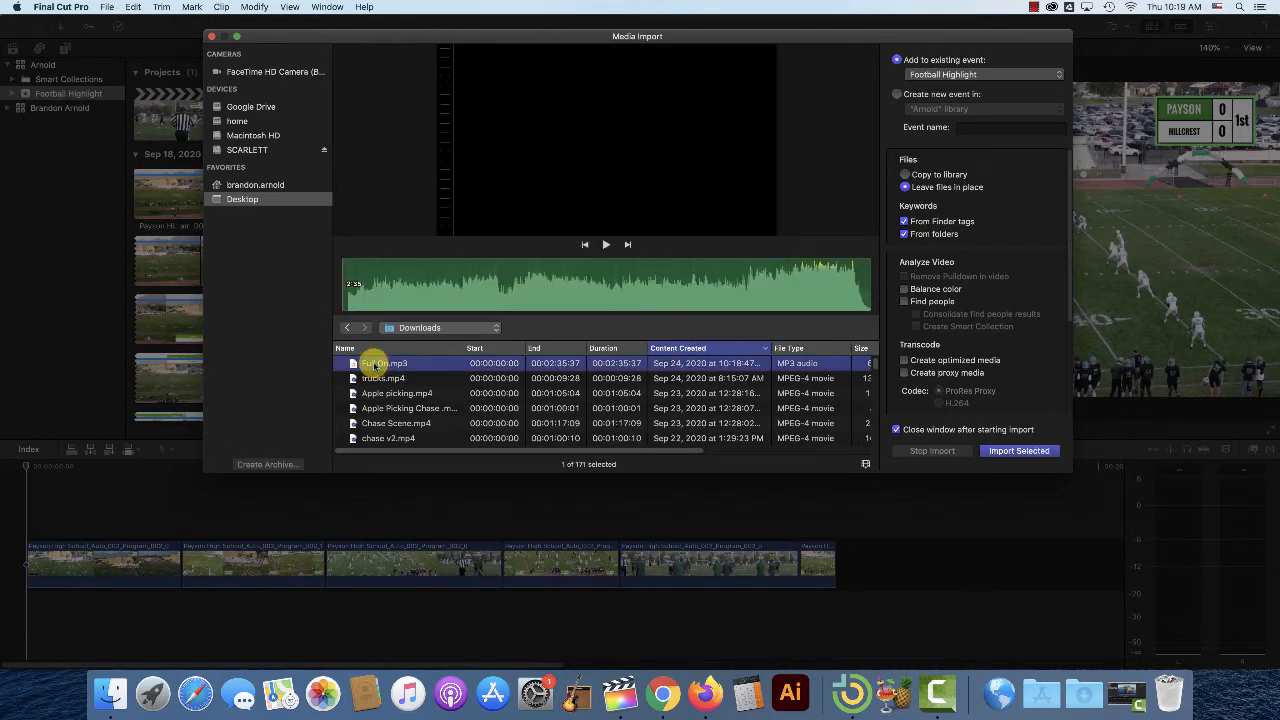
click(1020, 451)
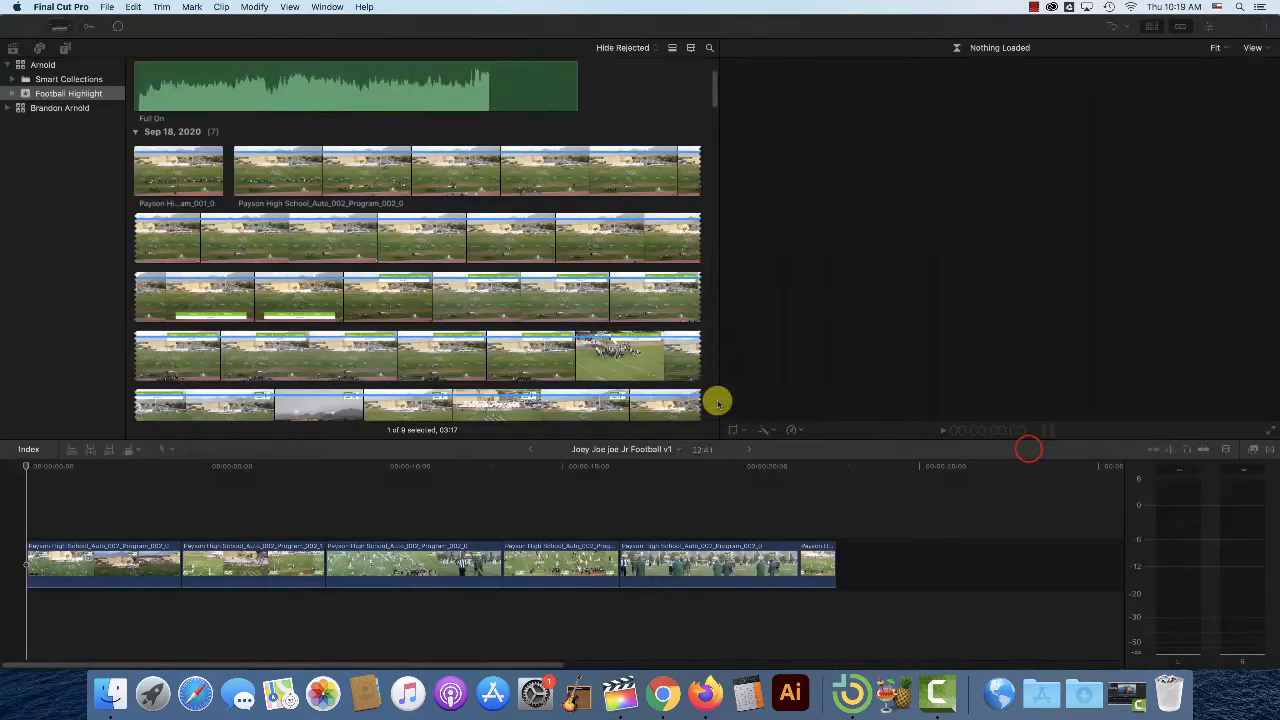
Place the entire Full On song beneath the video clips at the start of the timeline and play the opening
click(217, 100)
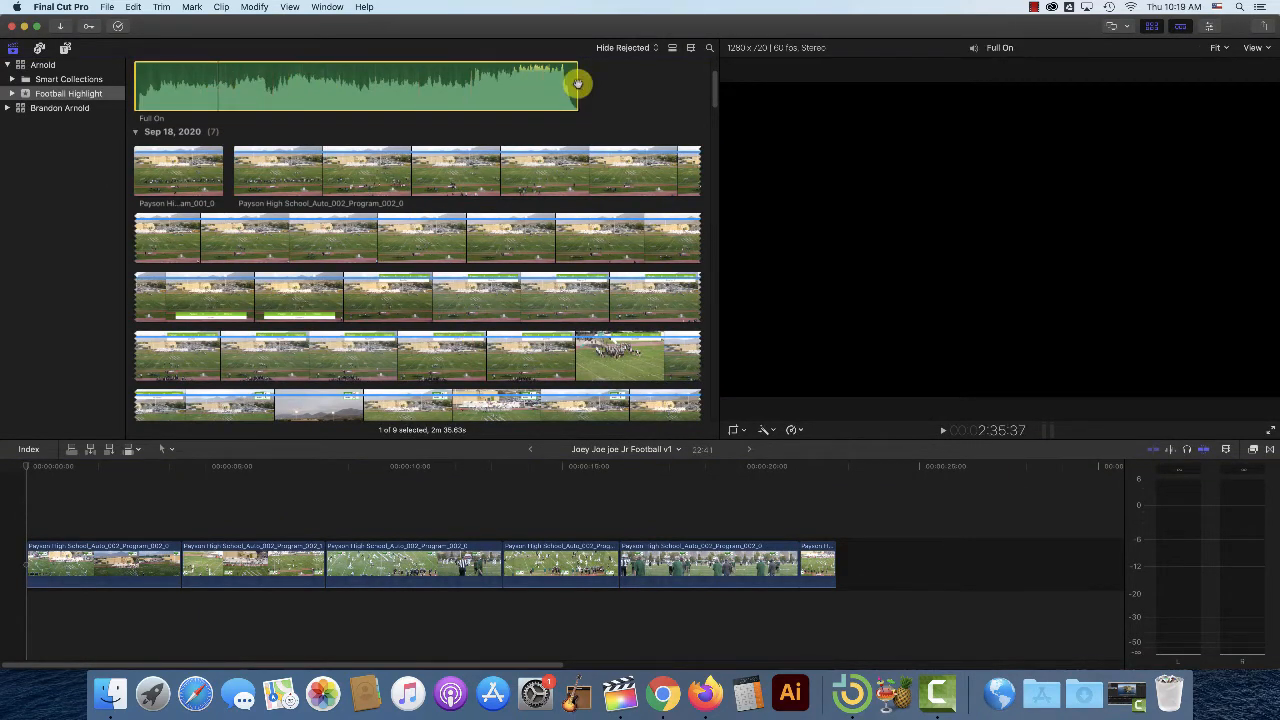
drag(320, 89, 26, 605)
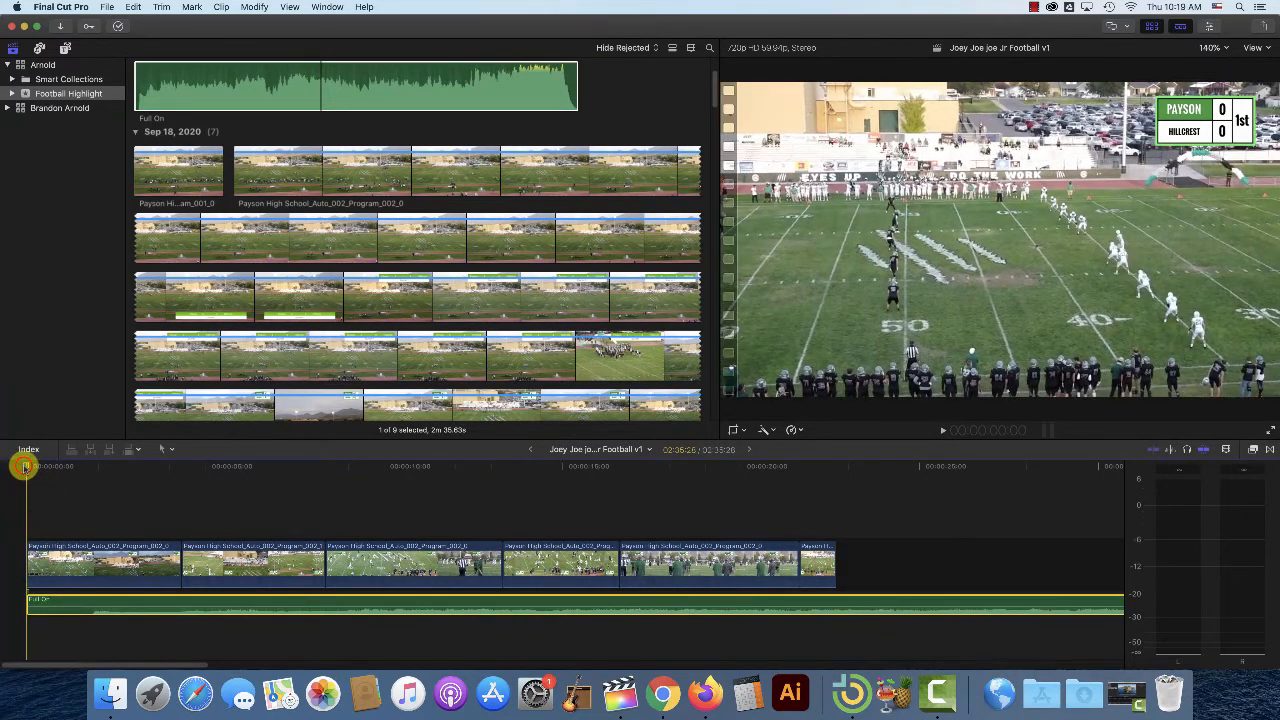
key(space)
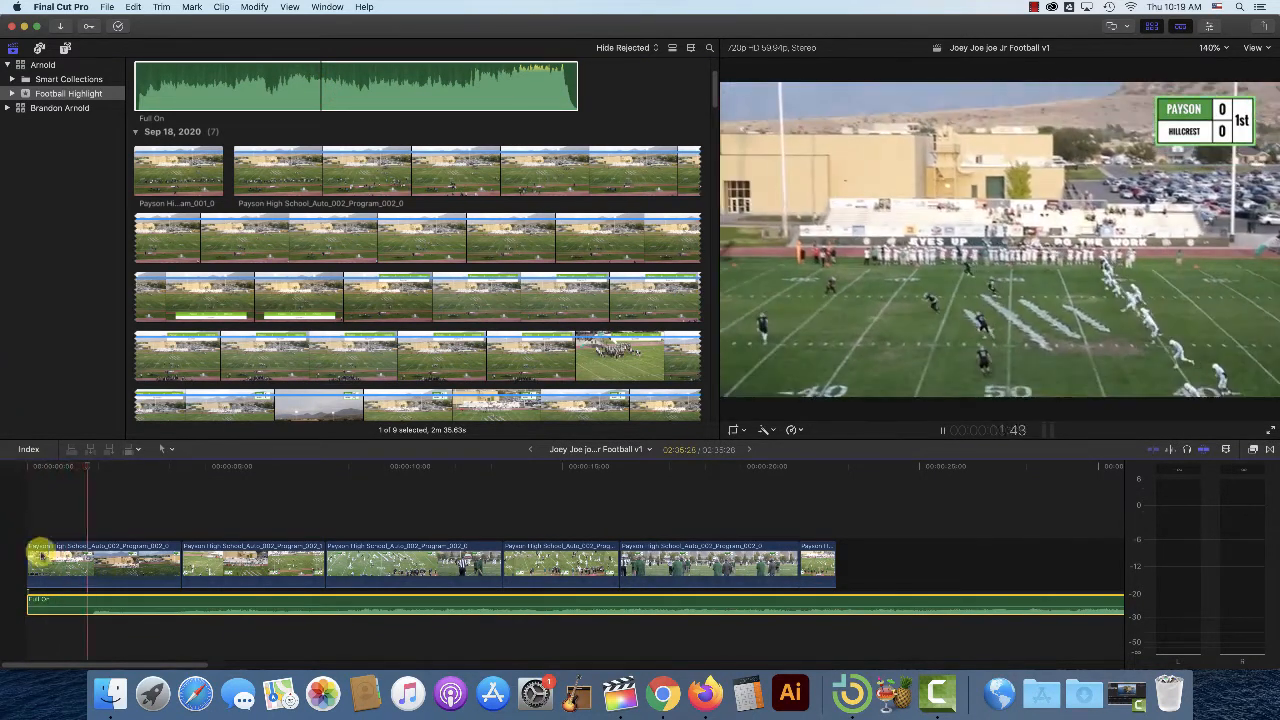
Trim about 1.7 seconds off the start of the Full On song and play the sequence through with the music
drag(28, 603, 56, 598)
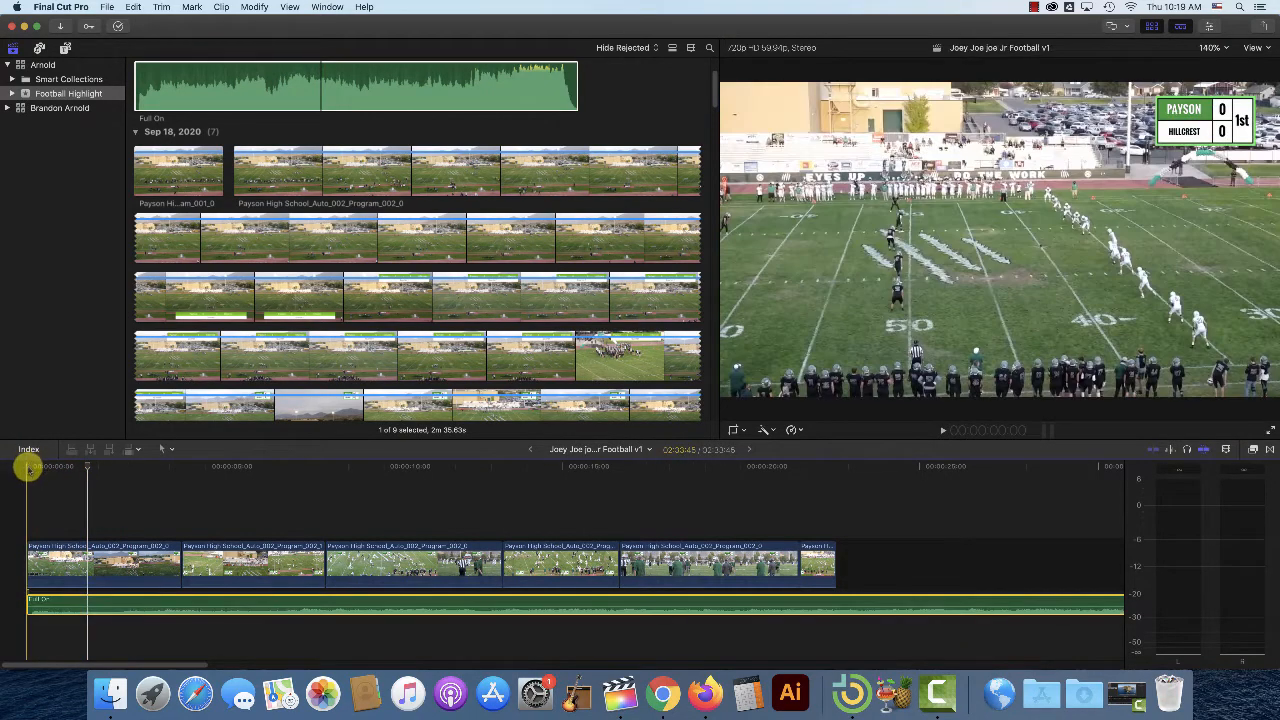
key(space)
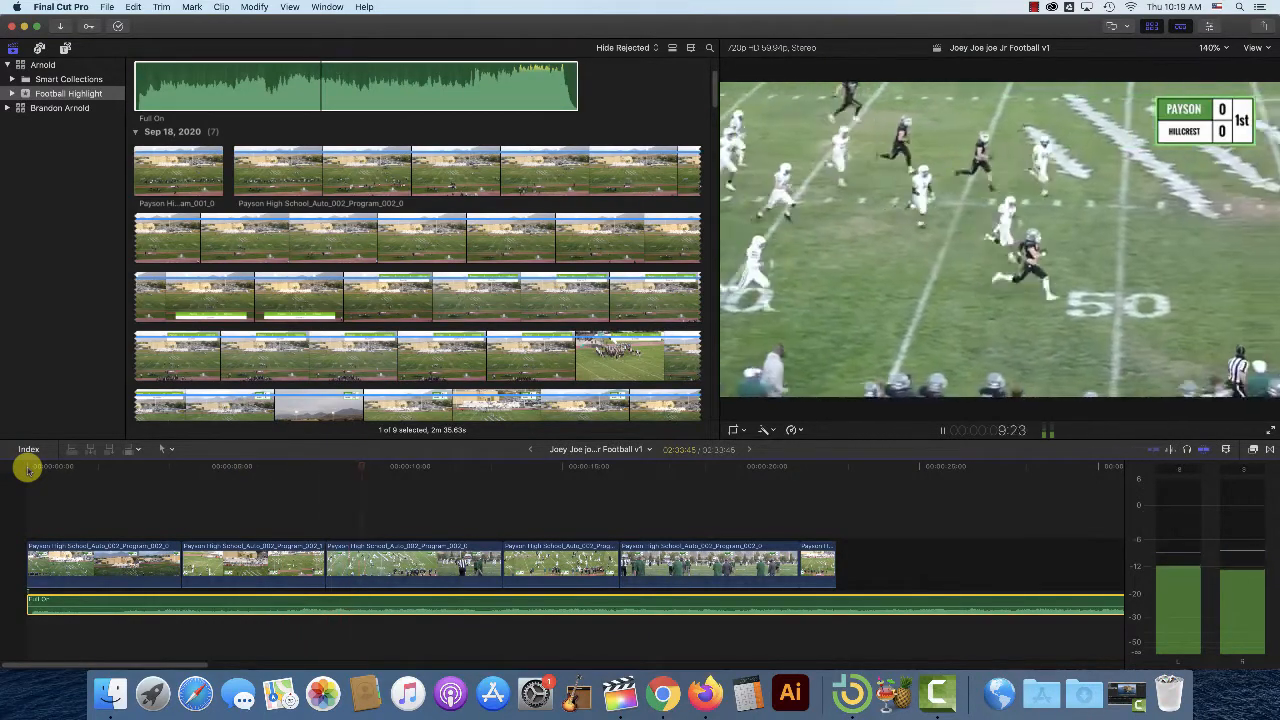
key(space)
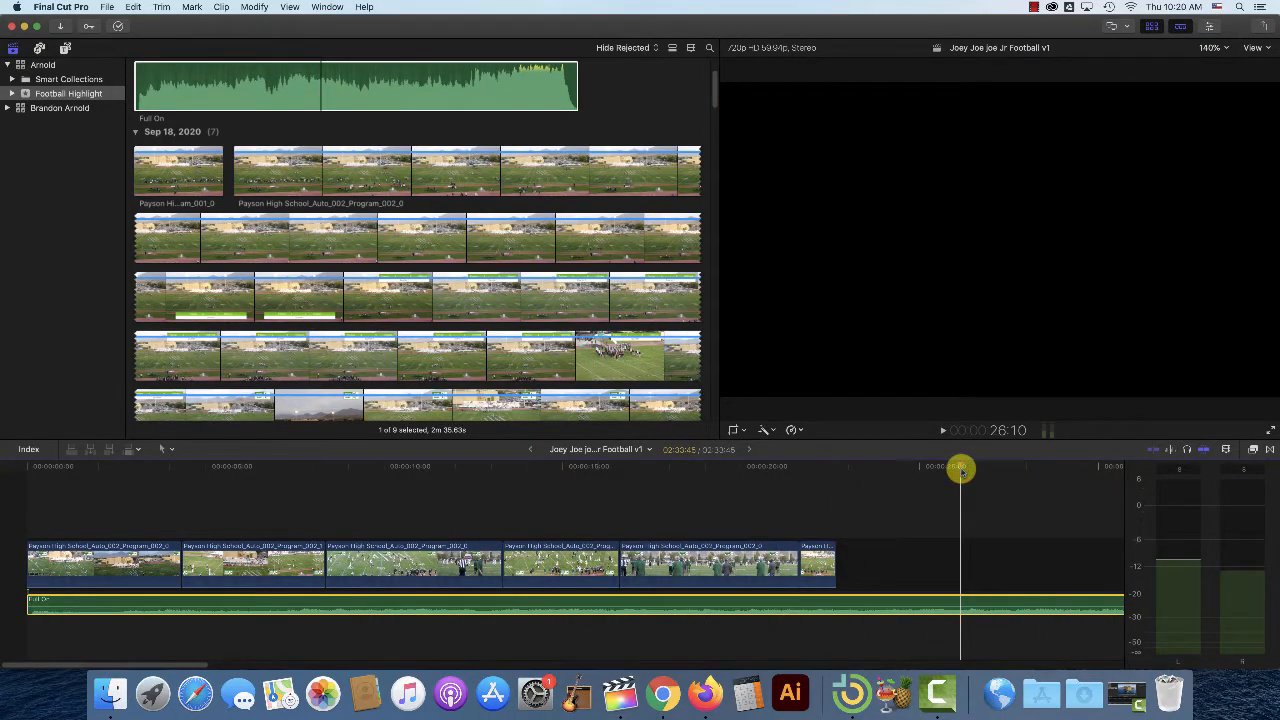
Shorten the Full On song from its end to about 26 seconds, slightly past the last video clip
key(super+minus)
key(super+minus)
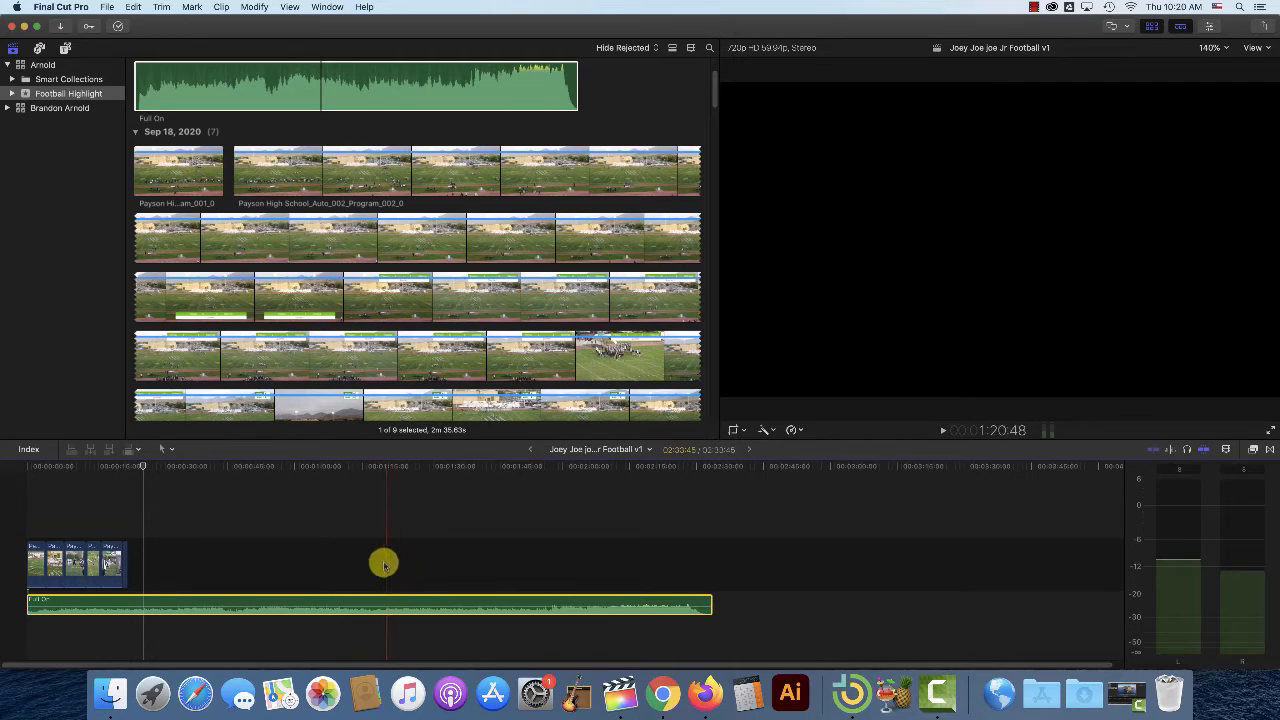
drag(709, 607, 133, 609)
click(129, 469)
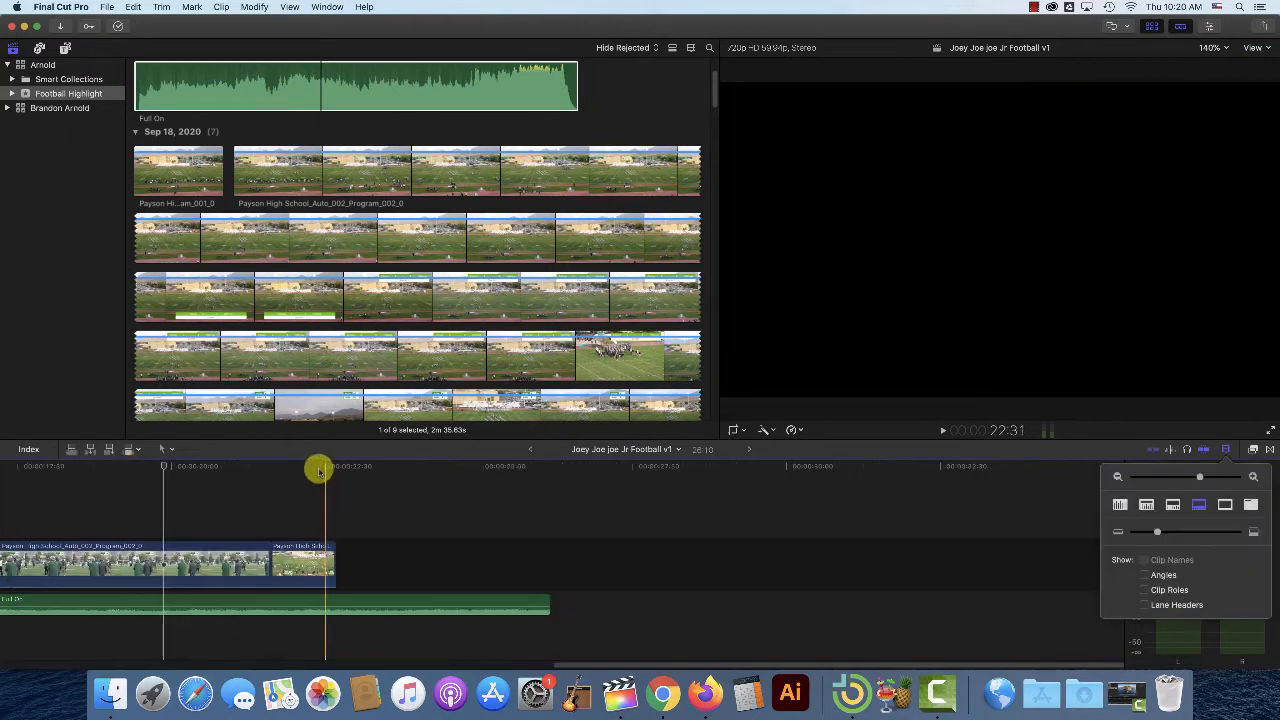
Trim the song's end further to about 23:39, just after the last clip, and play back the ending
click(314, 469)
key(space)
key(space)
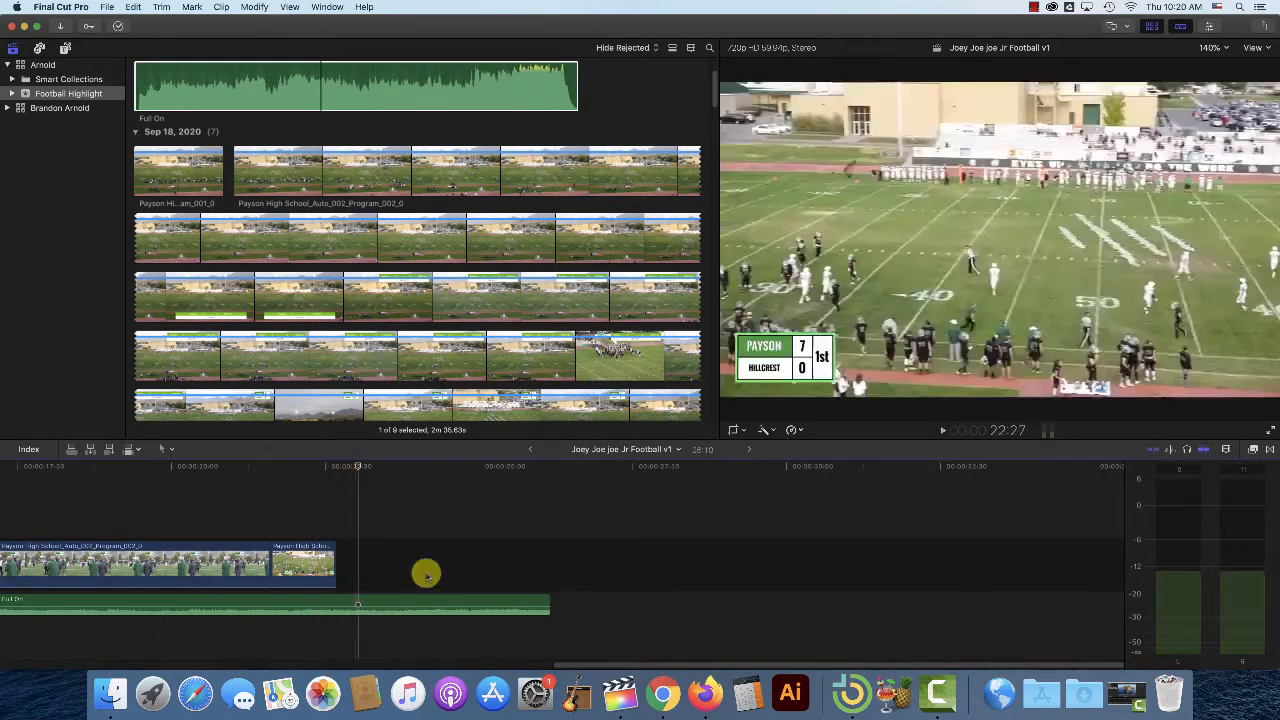
drag(541, 614, 390, 600)
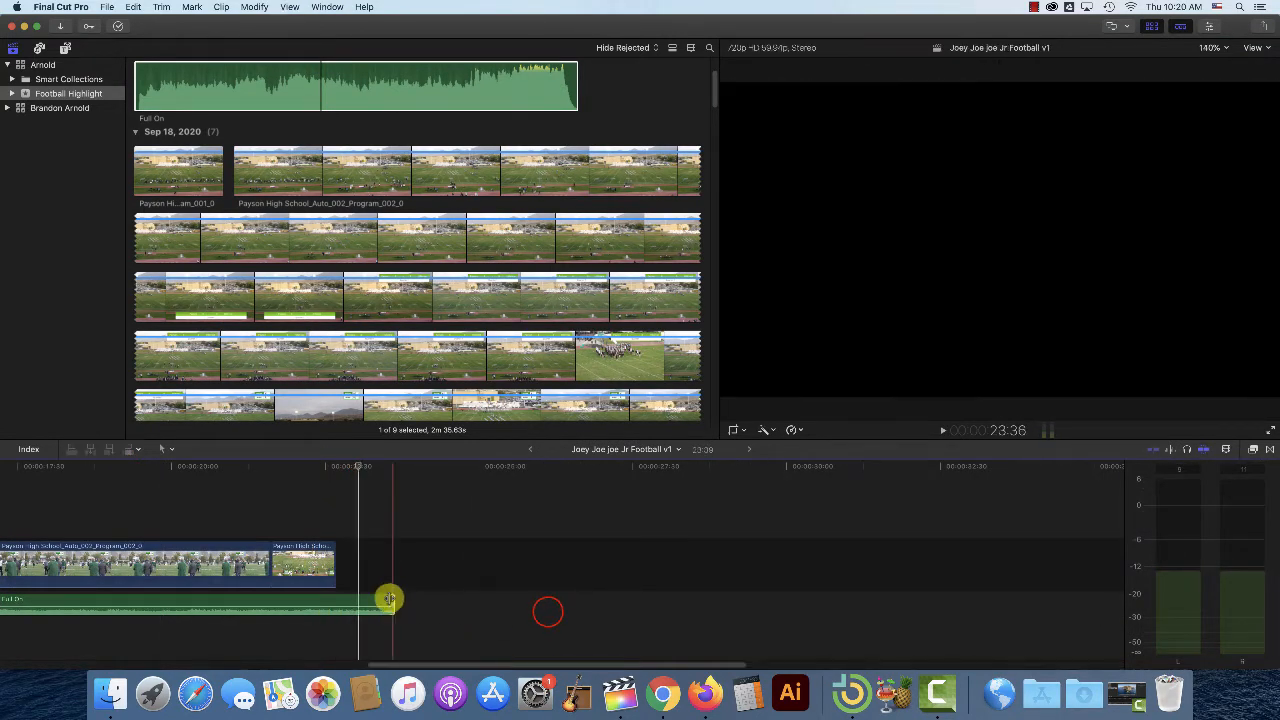
key(space)
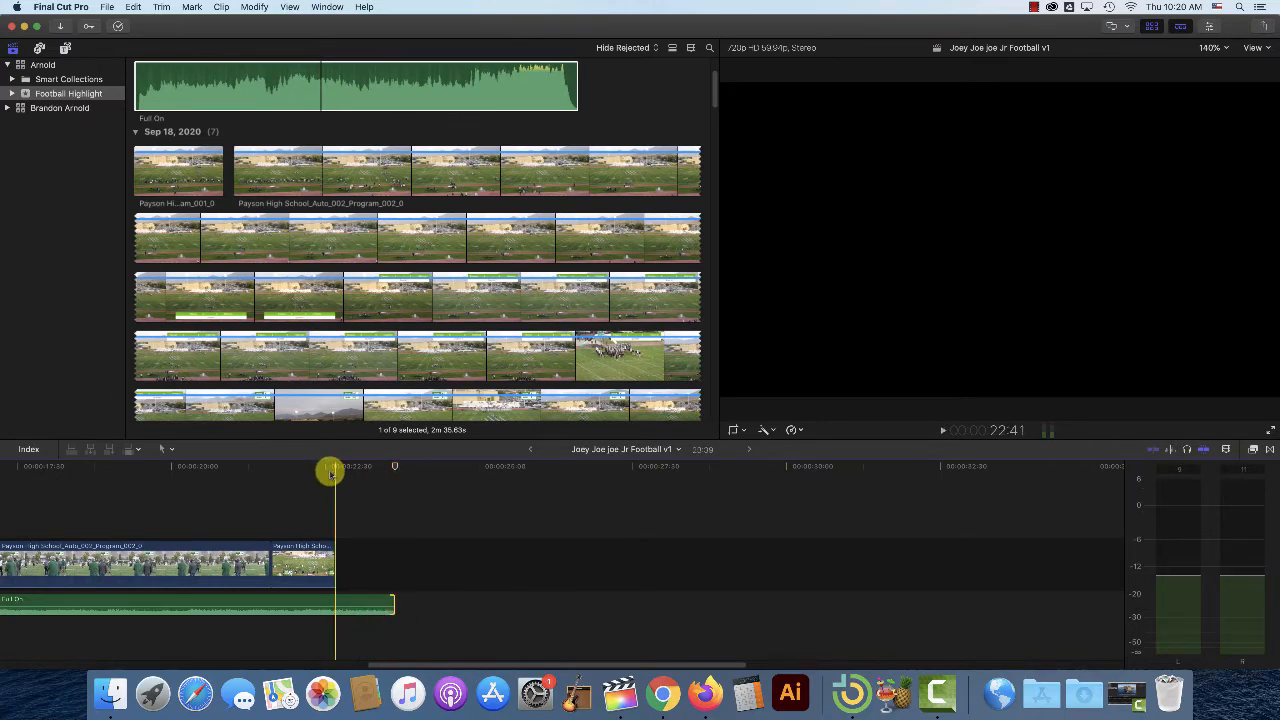
key(space)
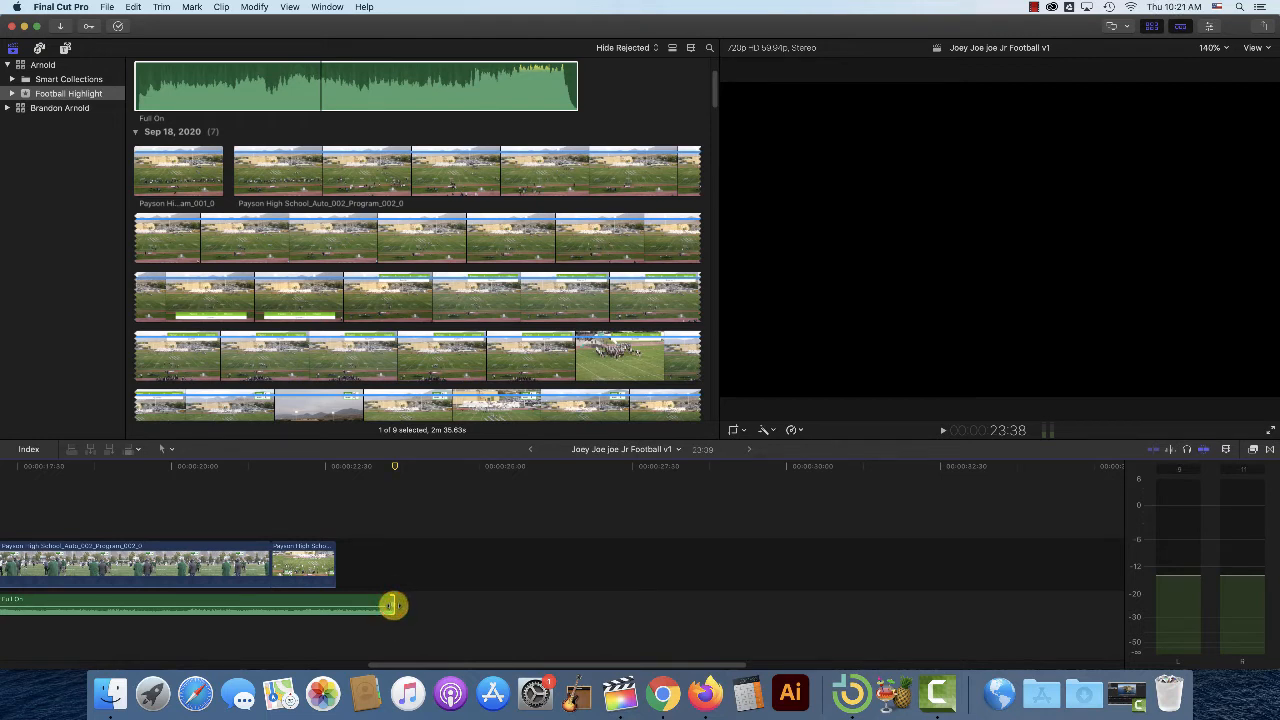
Add a fade-out to the end of the Full On song, beginning shortly before the final short clip, and play it
drag(392, 600, 246, 603)
click(222, 468)
key(space)
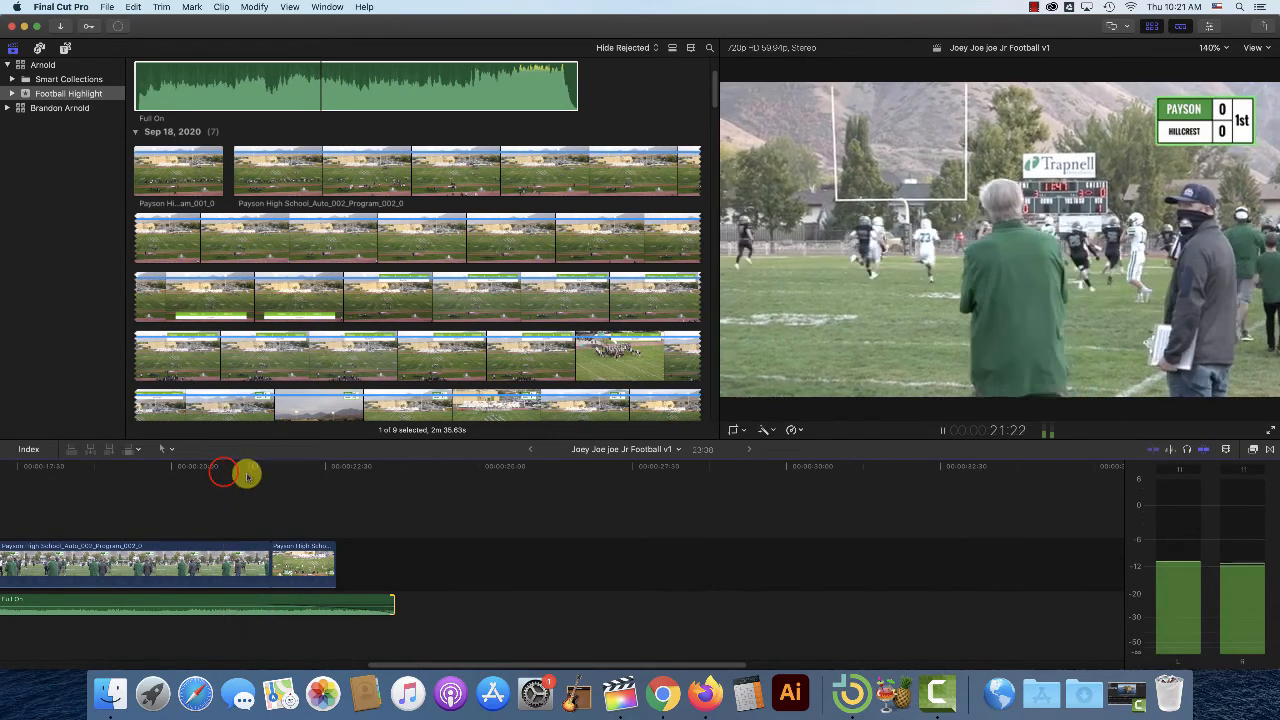